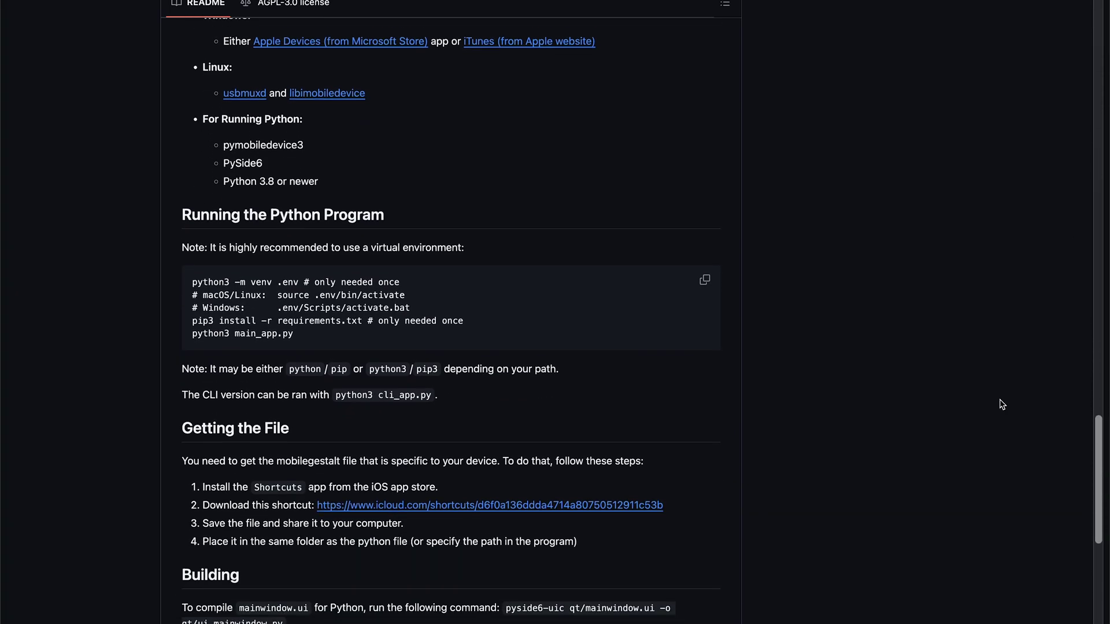
- Scroll the Nugget README down to the Getting the File and Credits sections
scroll(1001, 404, down, 5)
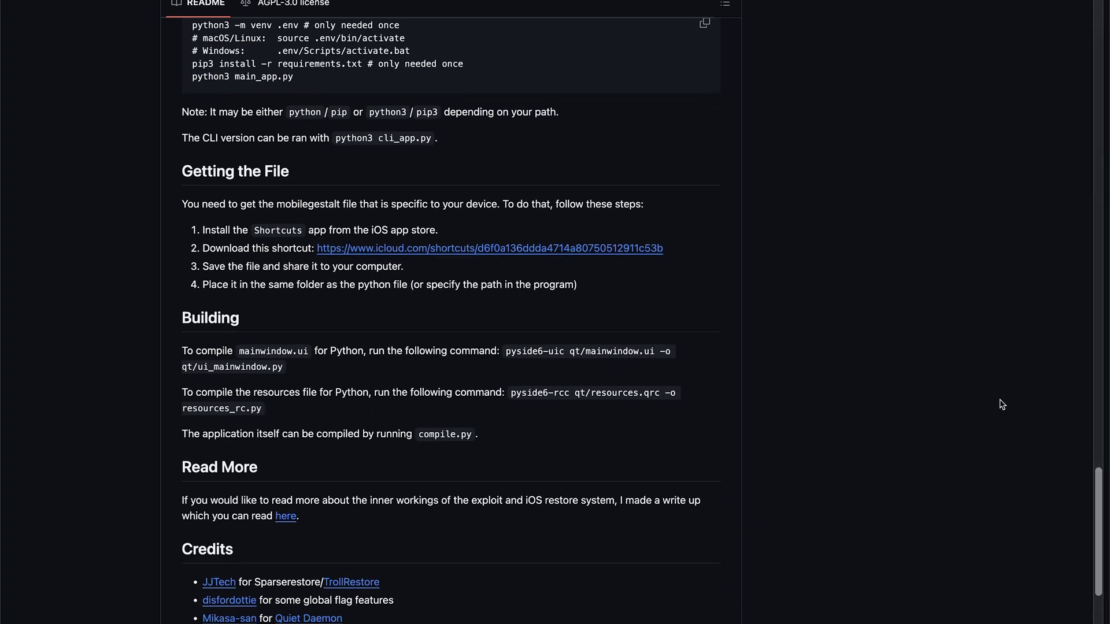
scroll(1002, 405, down, 2)
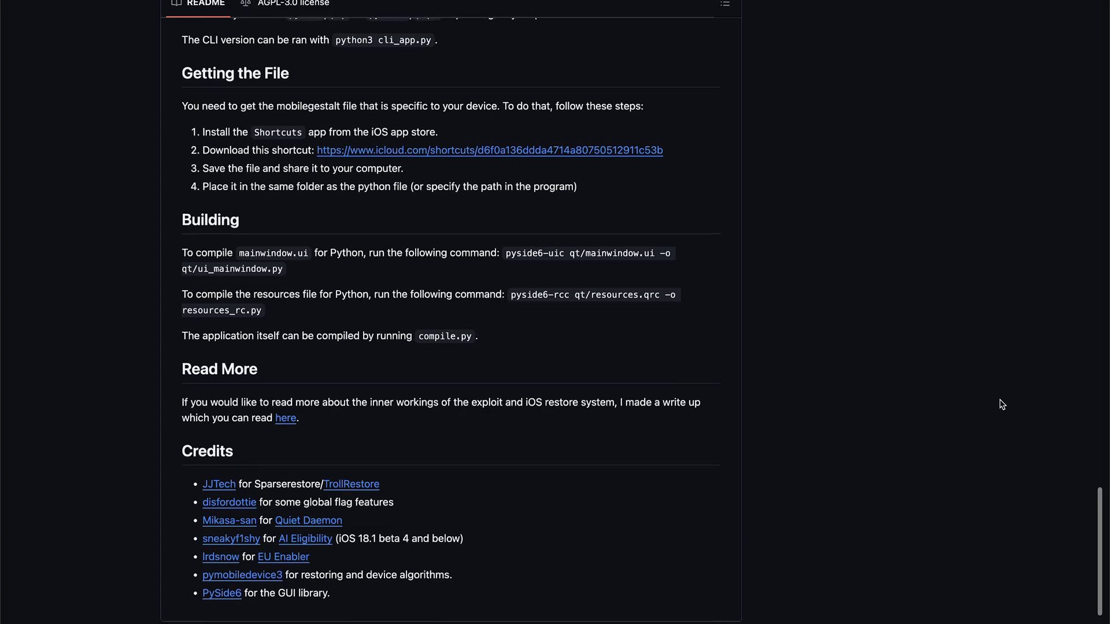
scroll(1002, 405, down, 1)
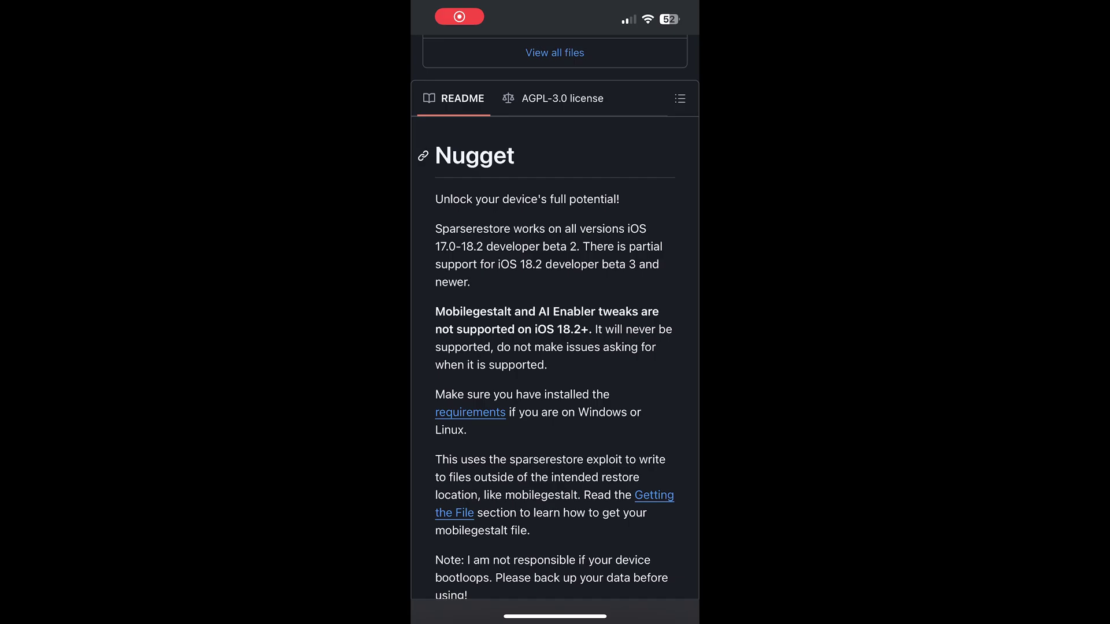
- Scroll the README on the iPhone to the Getting the File iCloud shortcut link
scroll(555, 318, down, 9)
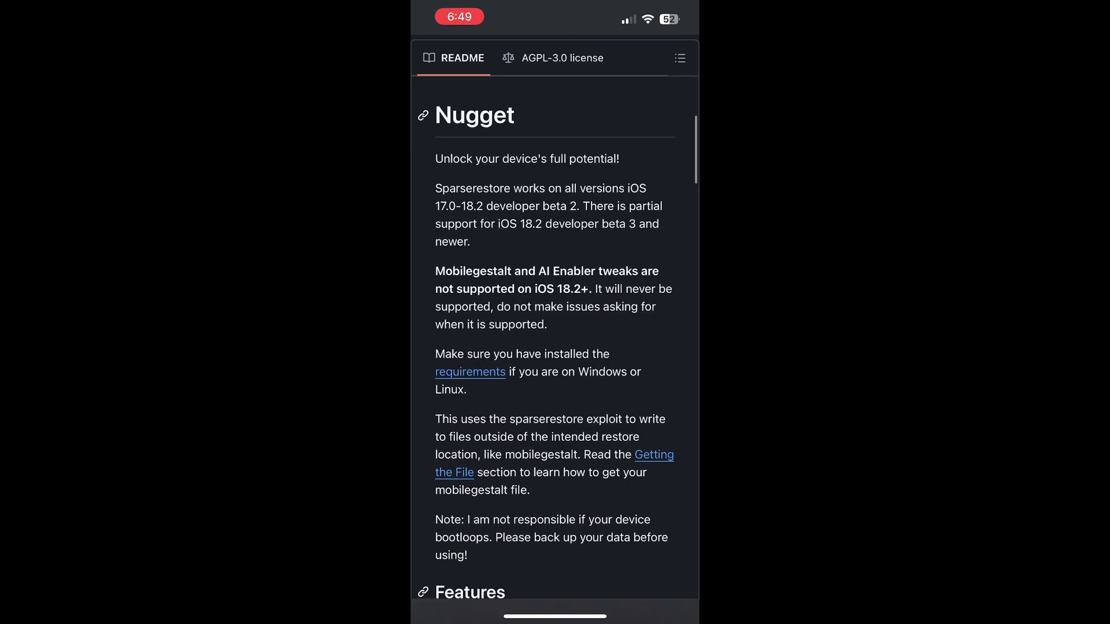
scroll(555, 318, down, 15)
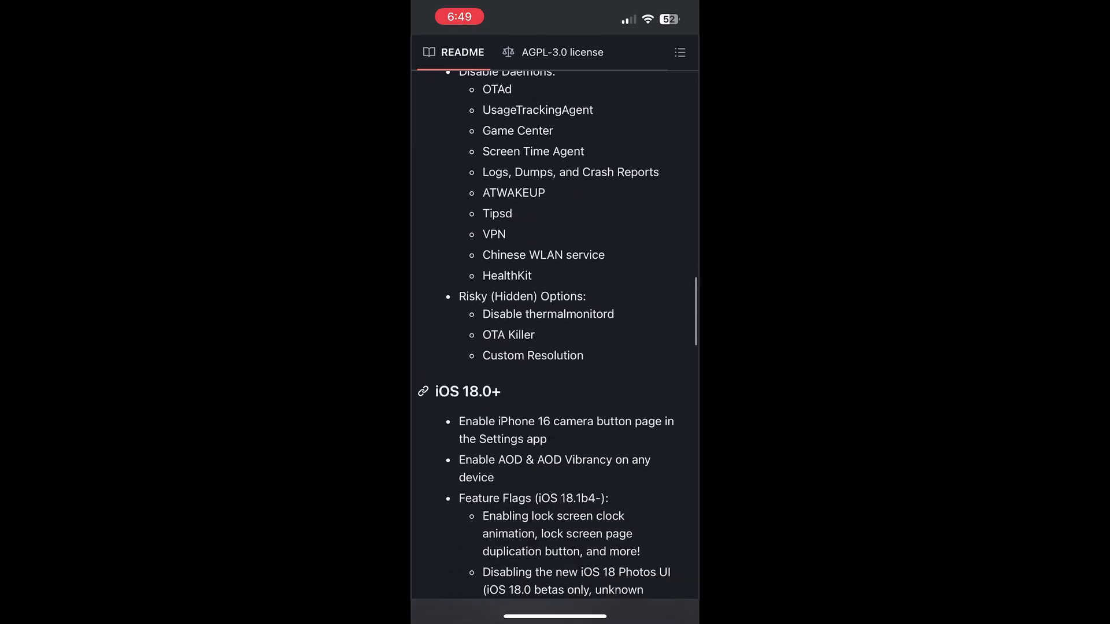
scroll(555, 318, up, 10)
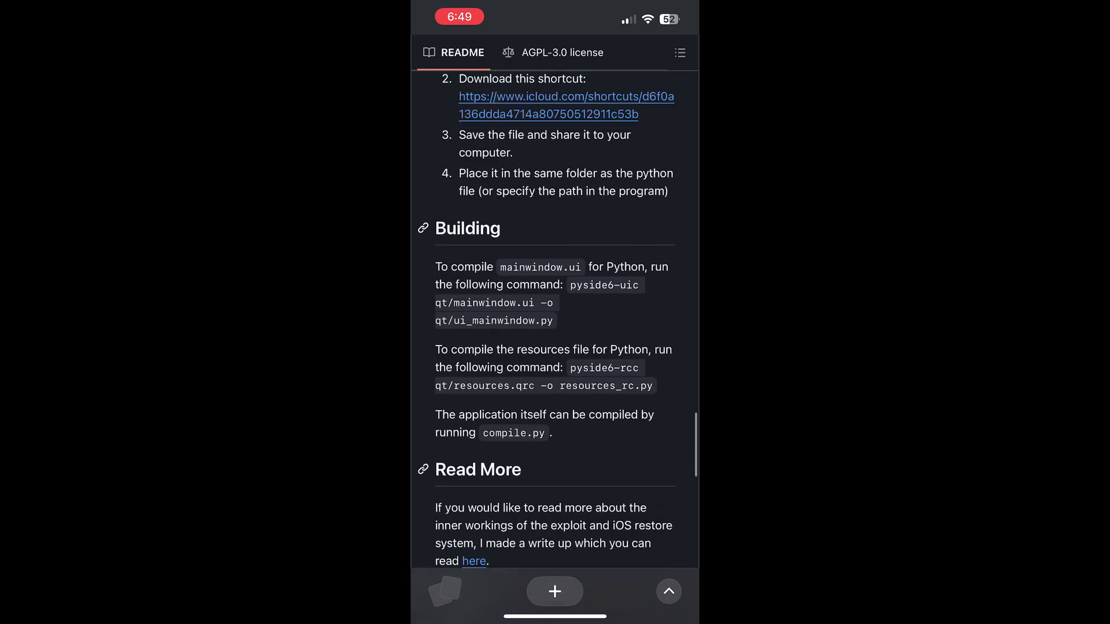
- Add the Save MobileGestalt shortcut from the README link and run it
click(566, 277)
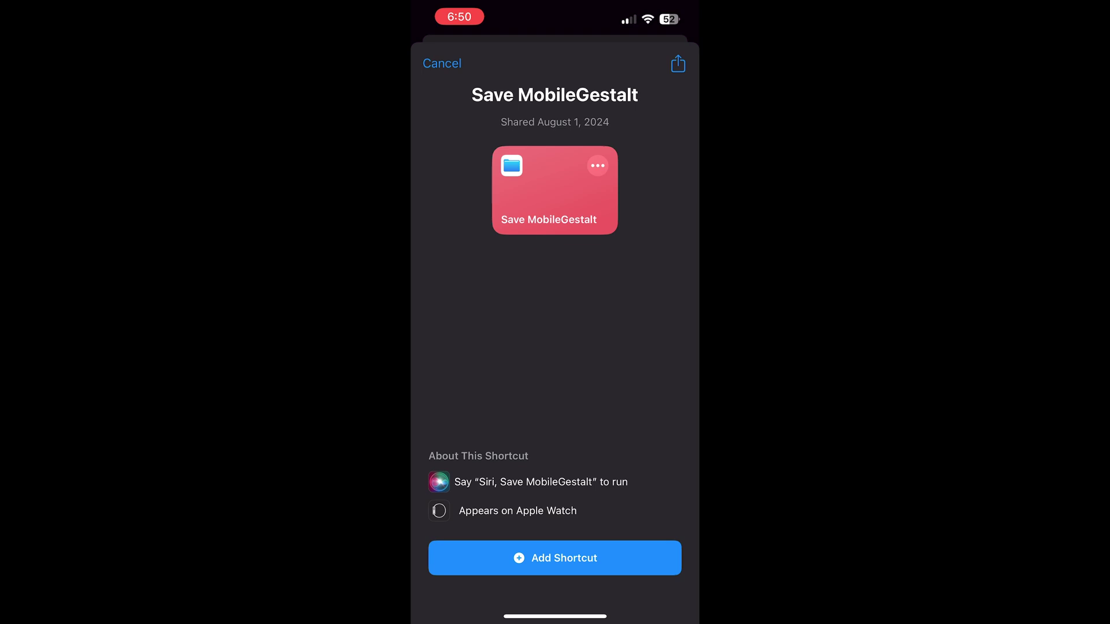
click(555, 558)
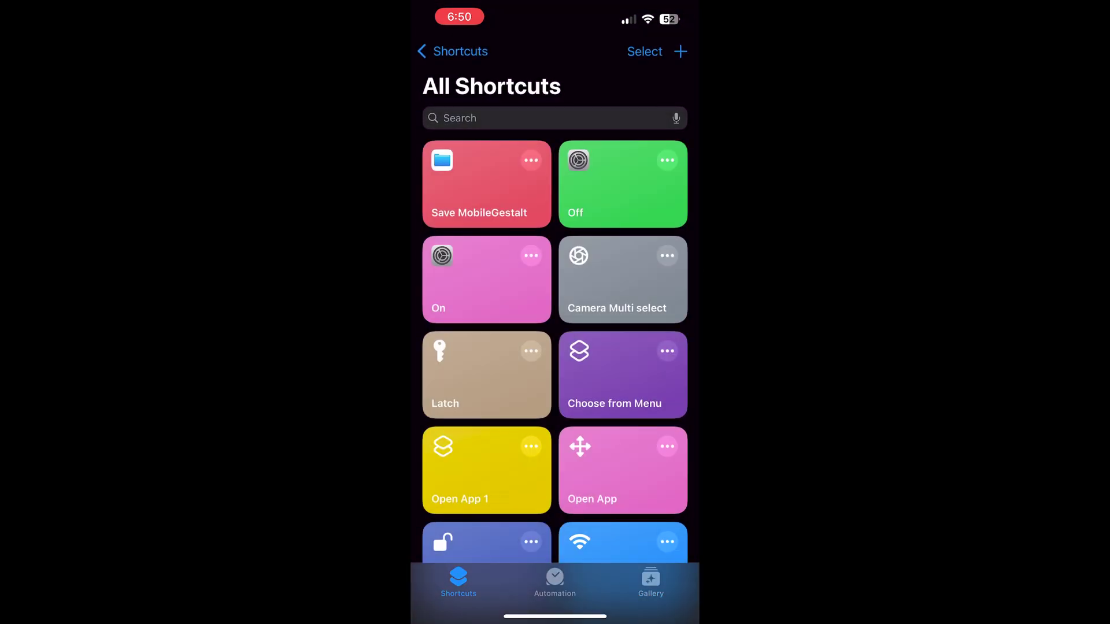
click(487, 191)
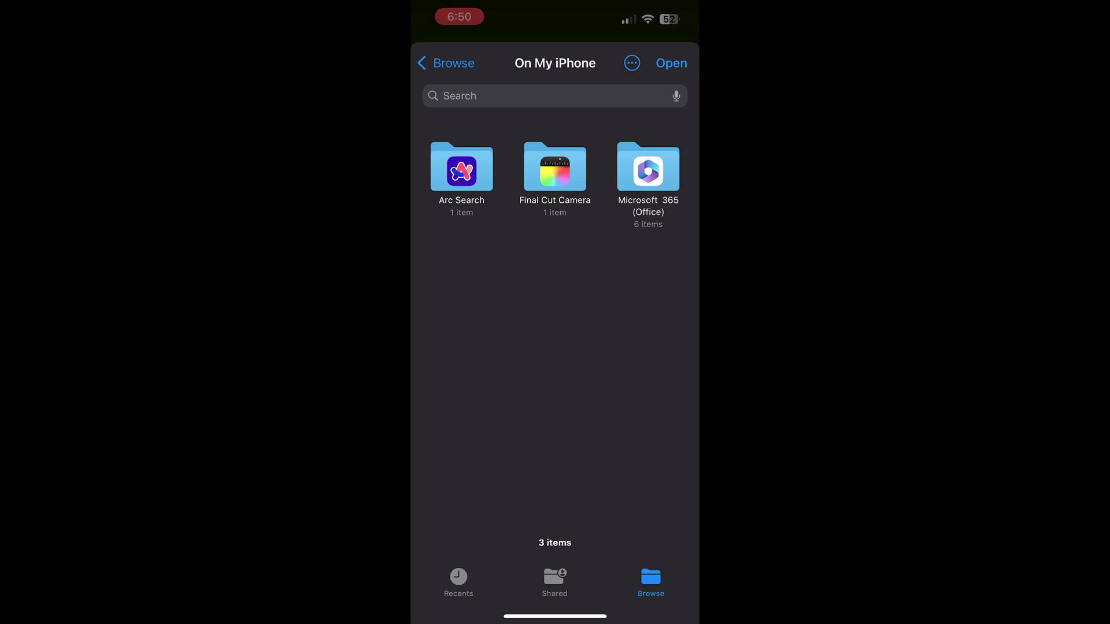
- Browse to On My iPhone > Arc Search as the save location
click(446, 63)
click(497, 317)
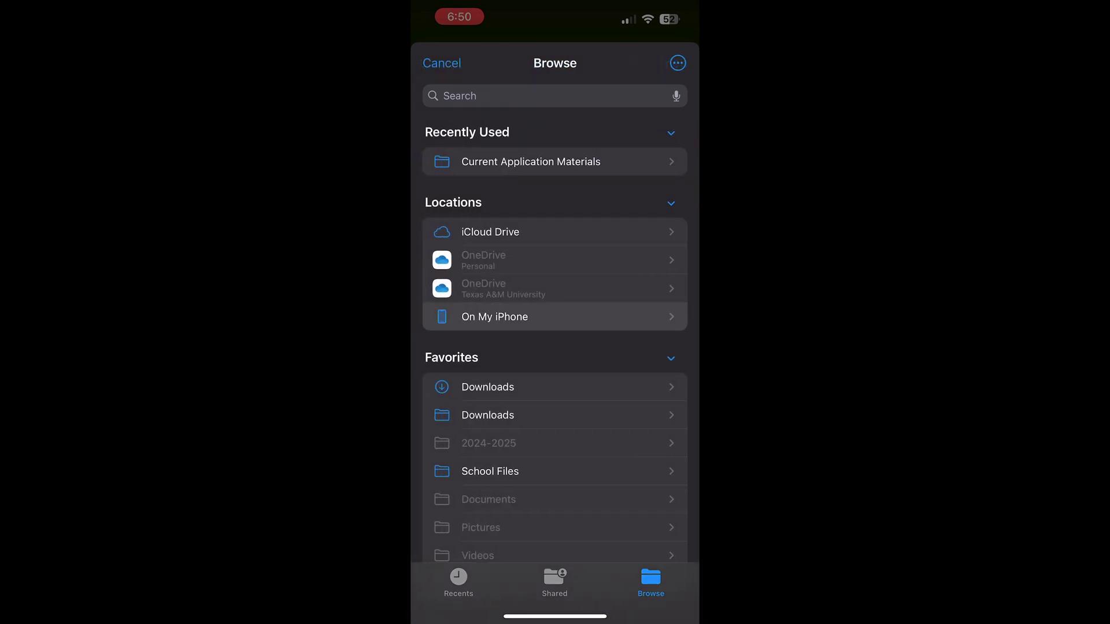
click(462, 167)
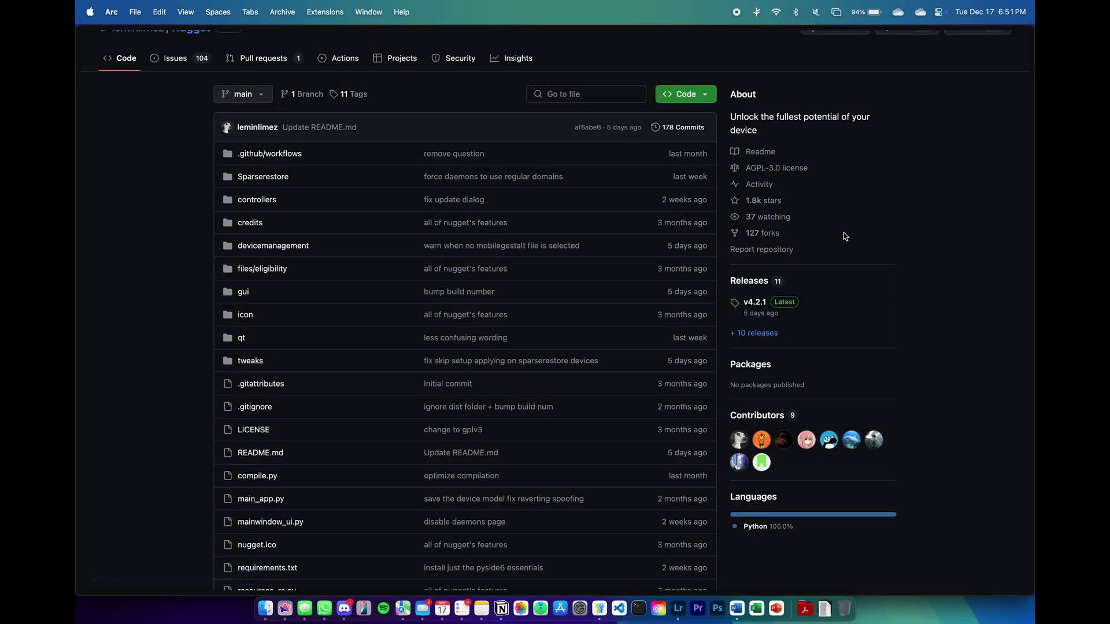
- Open the v4.2.1 release and download Nugget_macOS_arm.zip from its Assets
scroll(821, 260, up, 1)
click(756, 334)
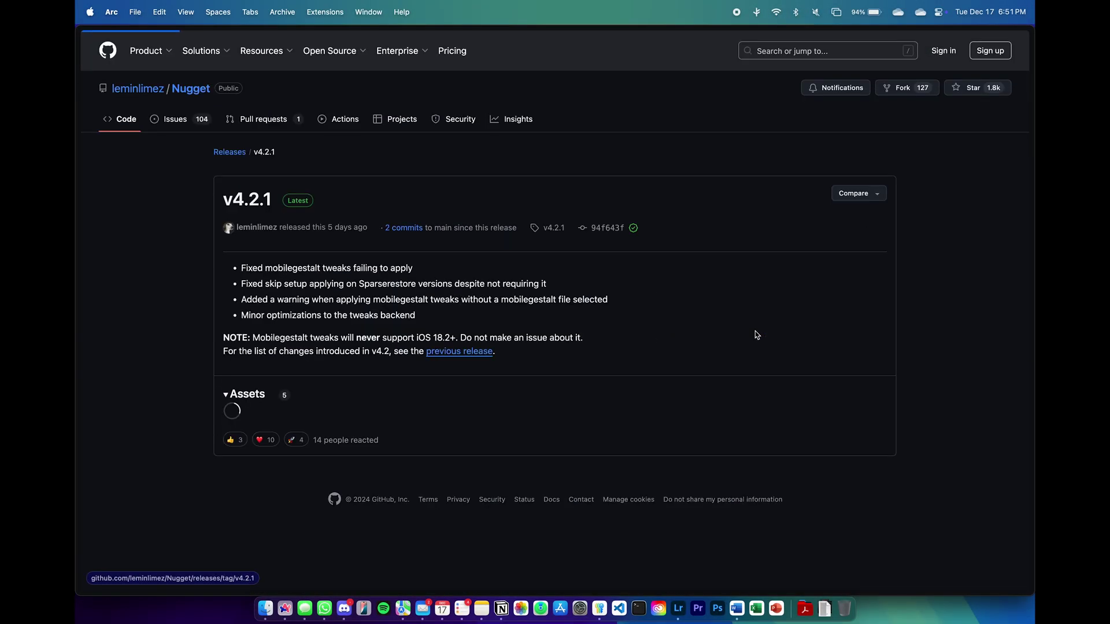
click(306, 422)
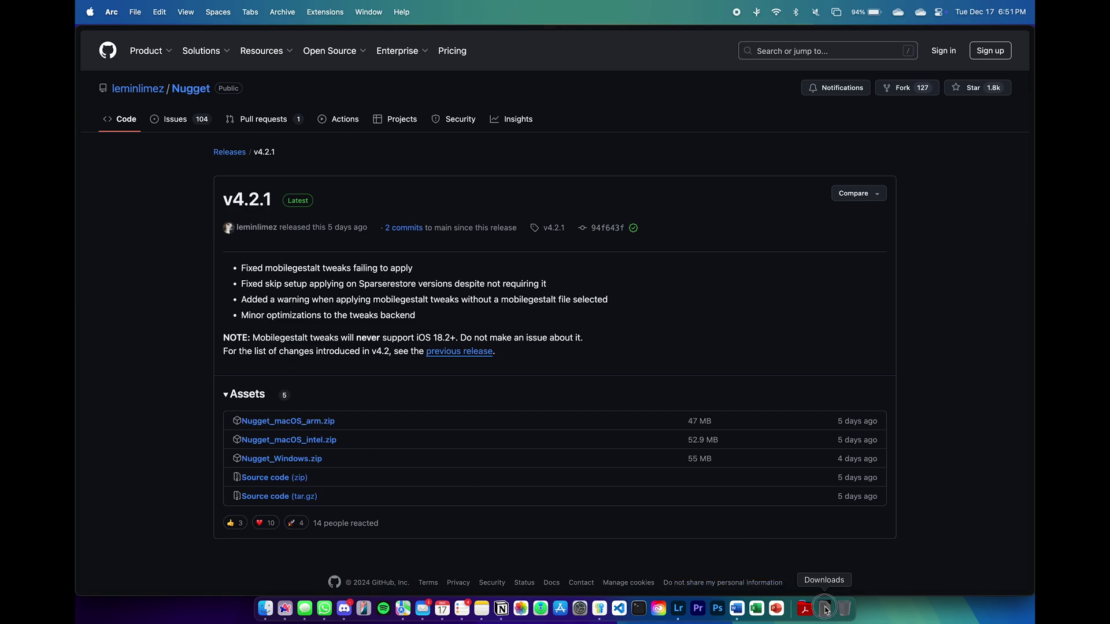
- Unzip Nugget_macOS_arm.zip in Downloads and move Nugget.app into Applications
click(825, 601)
click(834, 426)
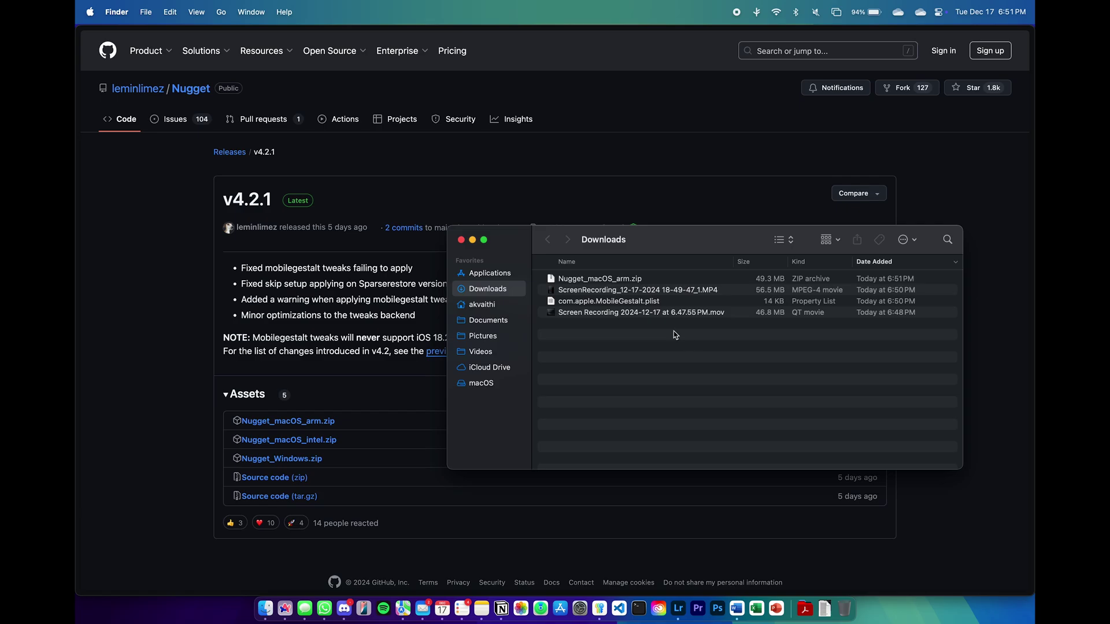
double_click(614, 279)
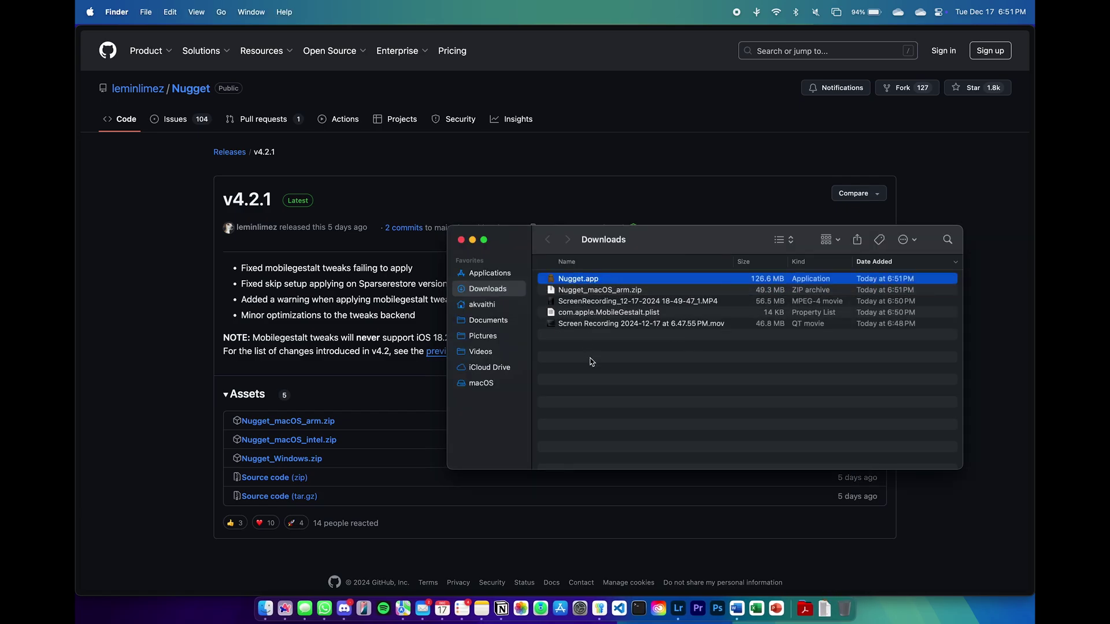
drag(578, 279, 499, 277)
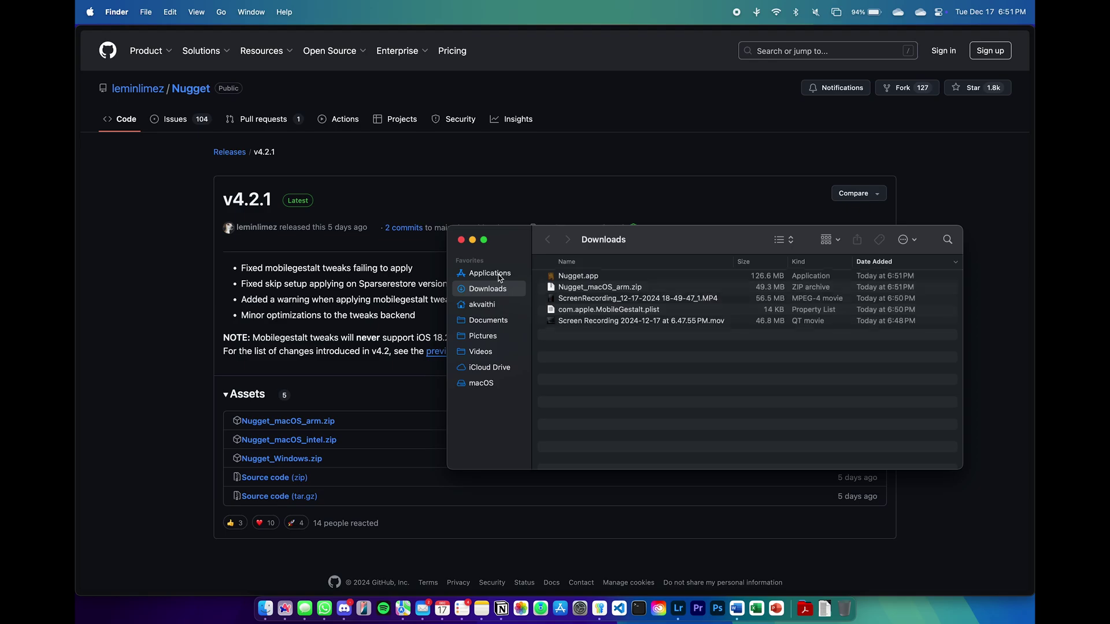
- Launch Nugget.app from Applications, which macOS blocks, and minimize the Finder window
click(488, 275)
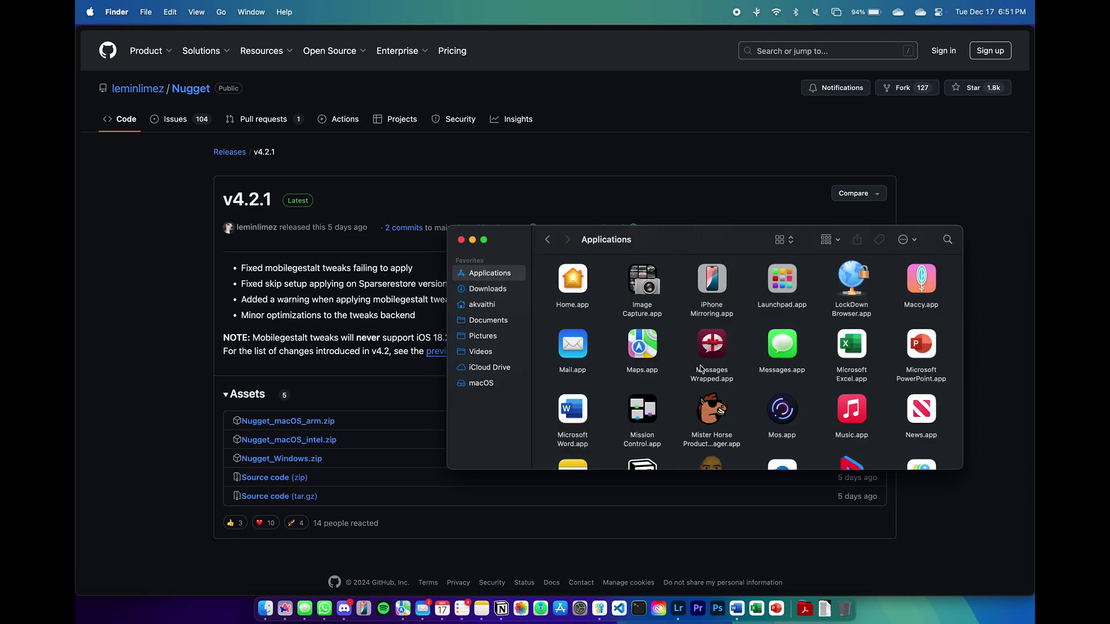
key(n)
key(o)
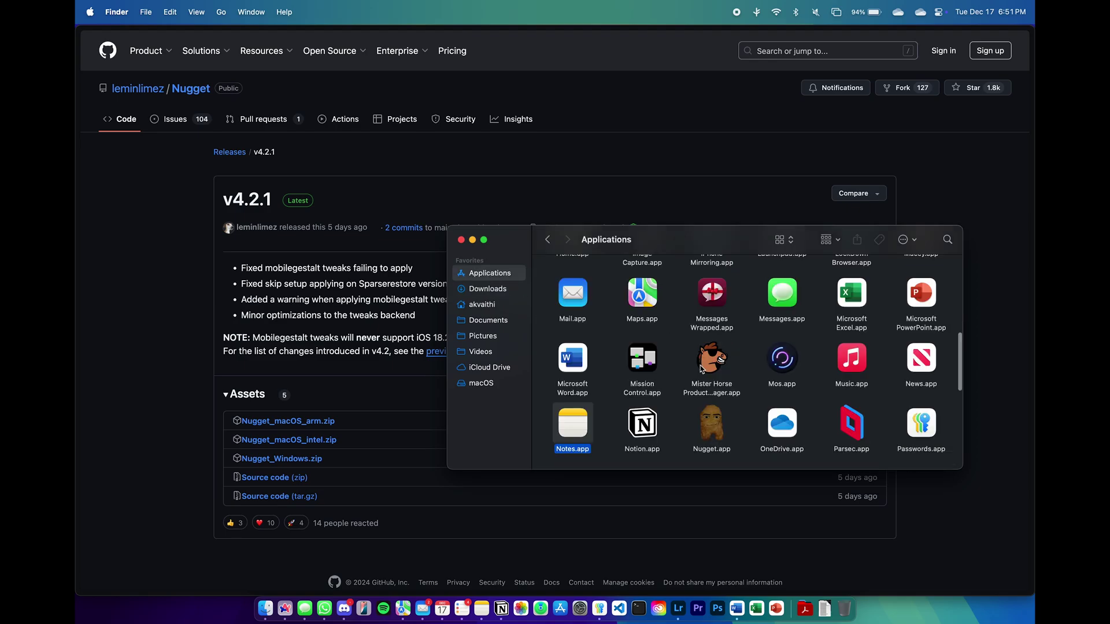
double_click(711, 430)
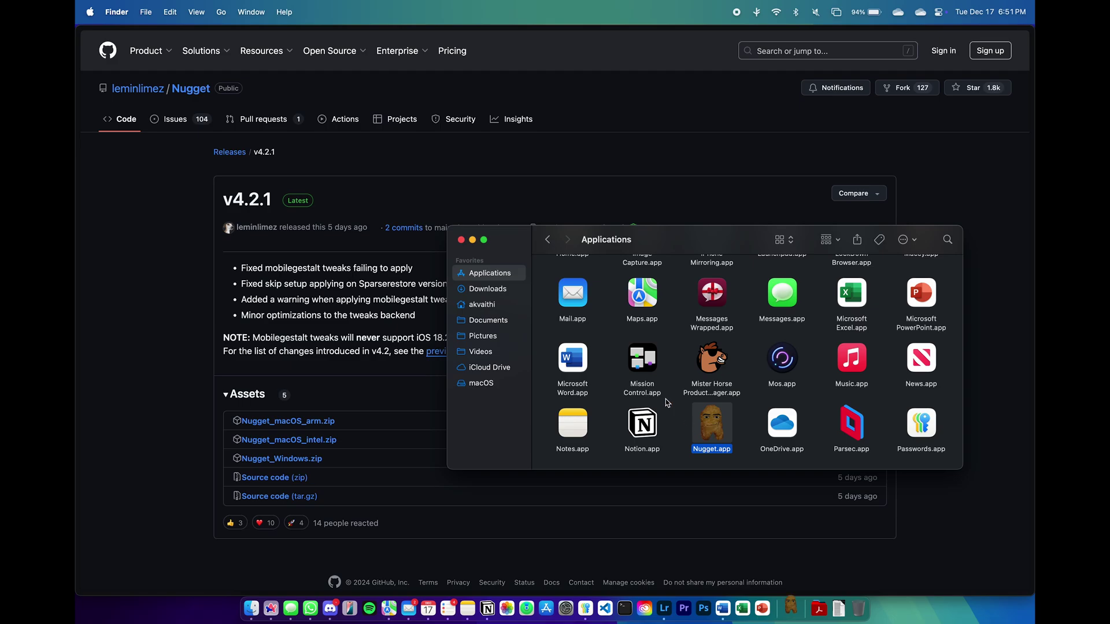
click(472, 240)
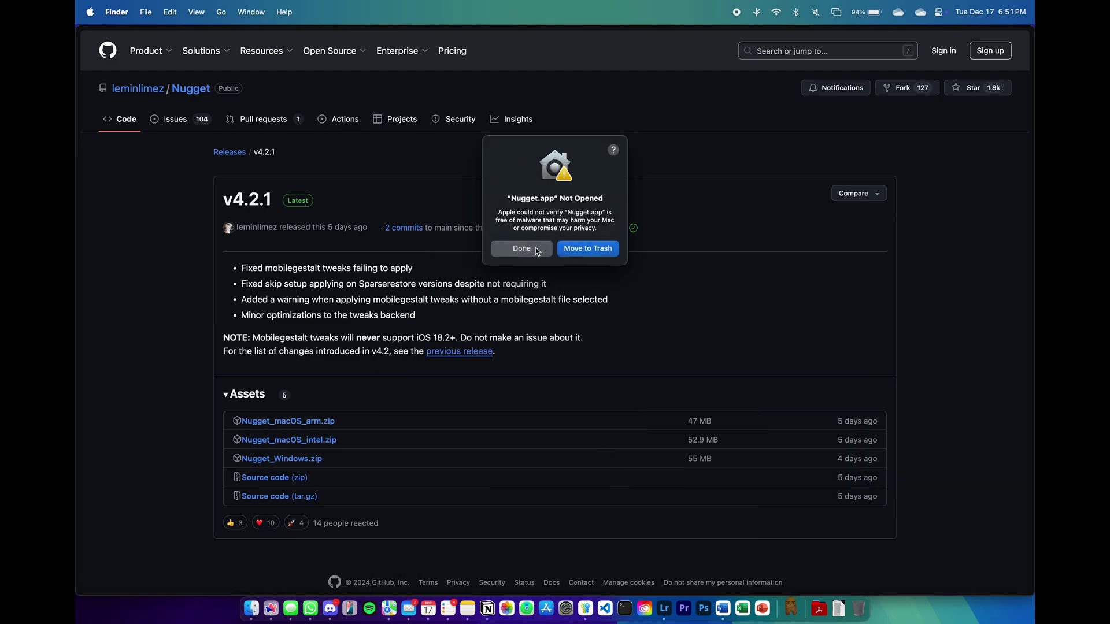
- Dismiss the warning and choose Open Anyway for Nugget.app in Privacy & Security
click(536, 250)
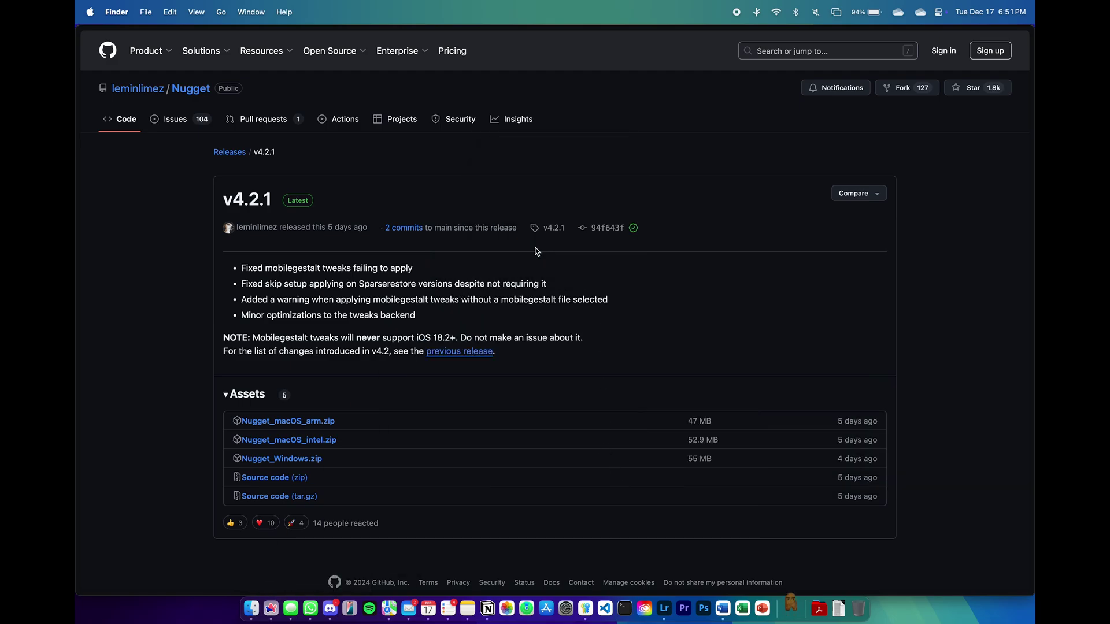
click(566, 607)
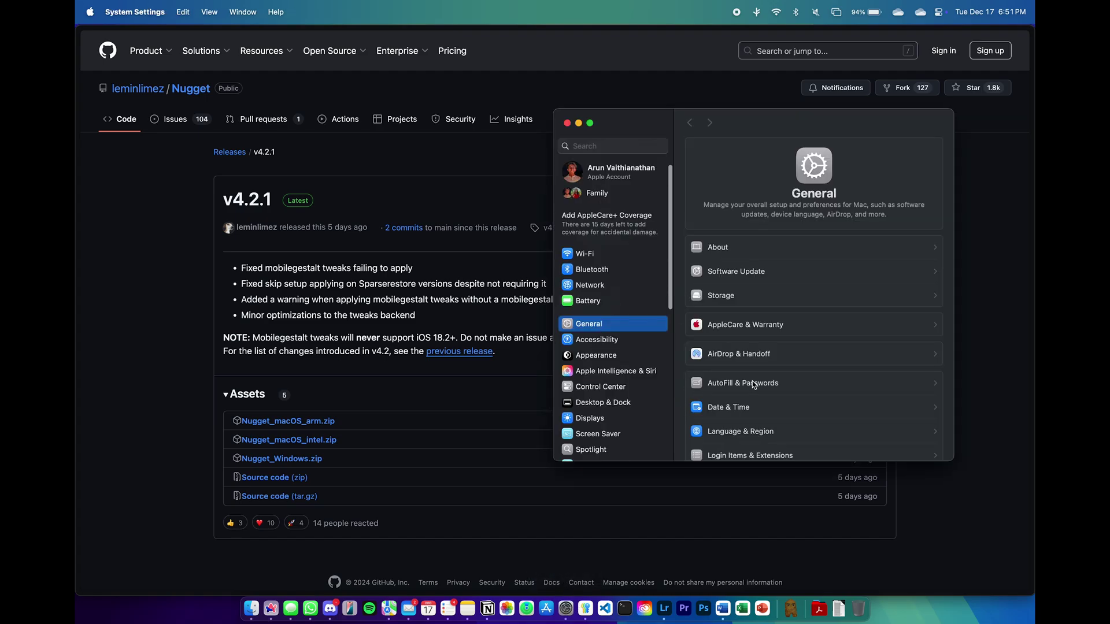
scroll(752, 386, down, 5)
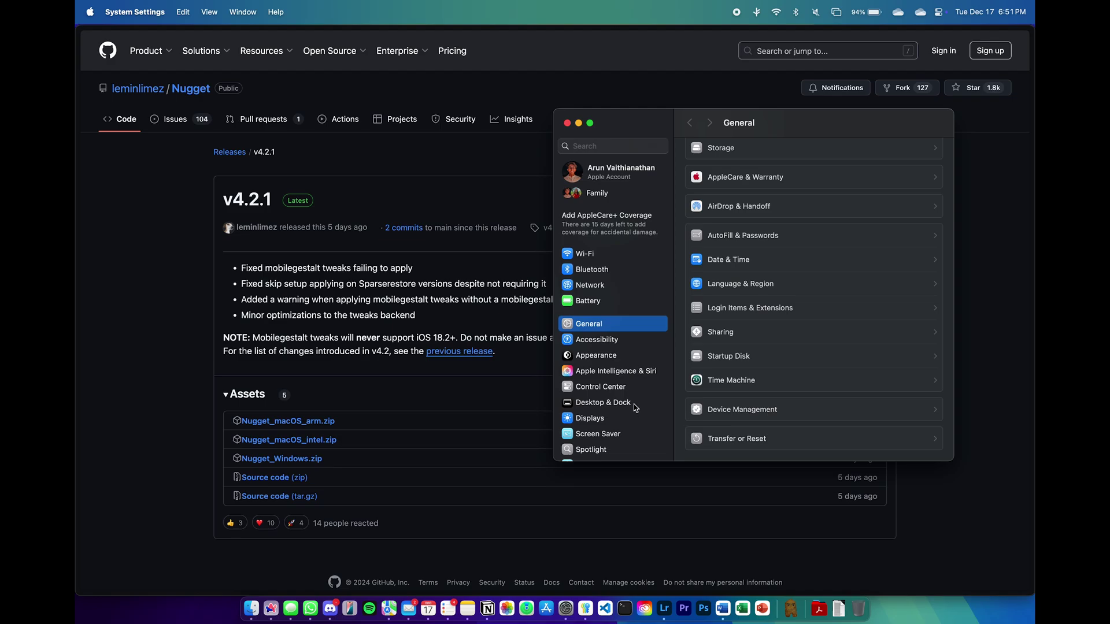
scroll(635, 331, down, 4)
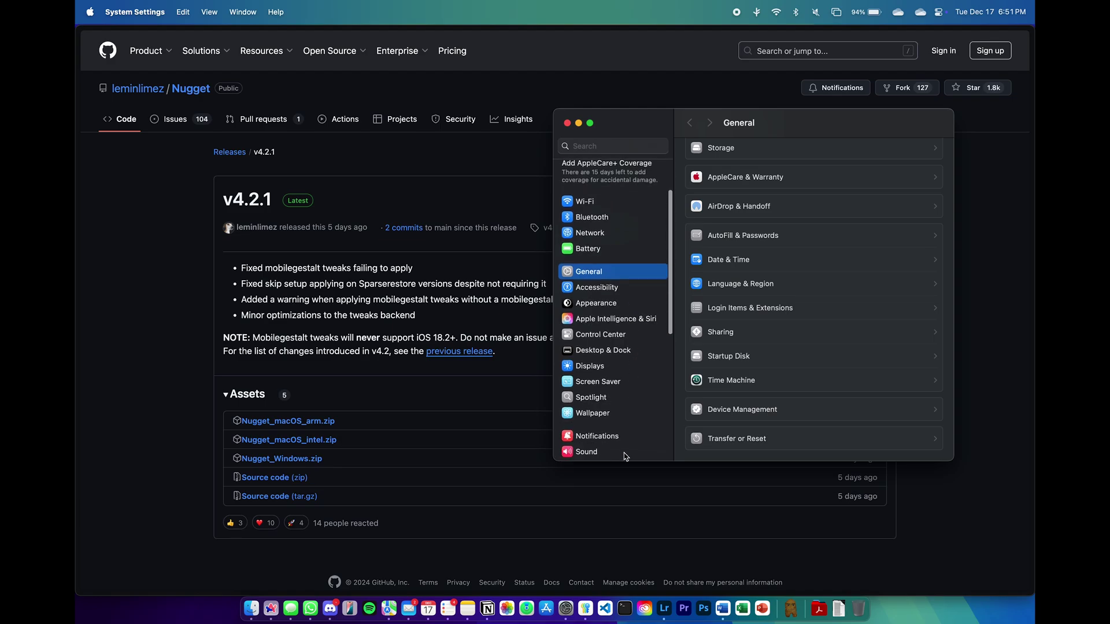
scroll(624, 456, down, 3)
click(618, 400)
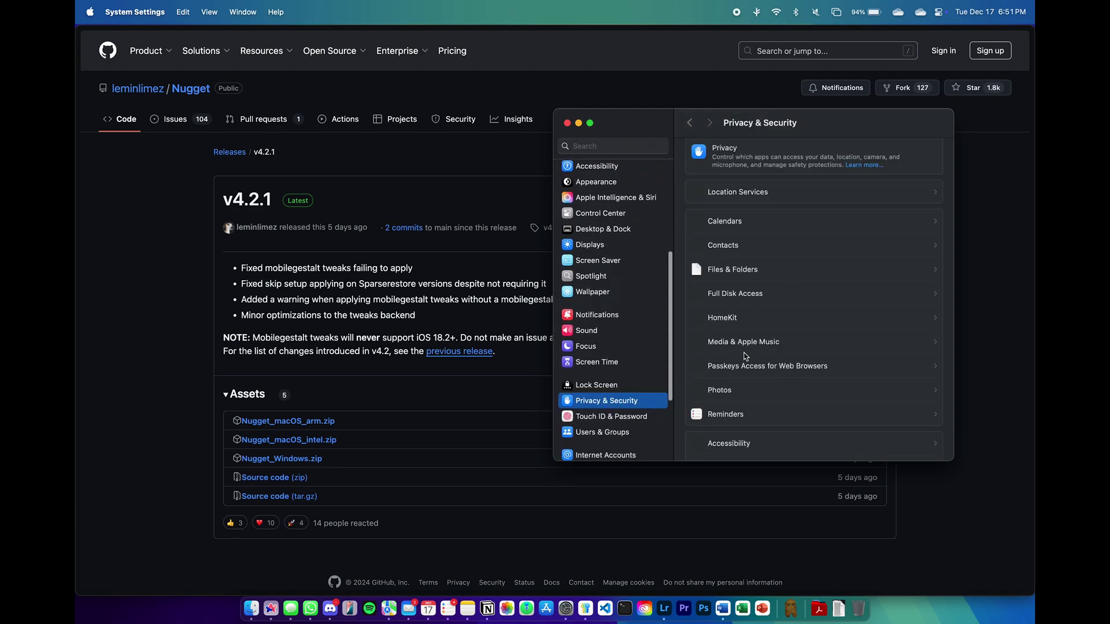
scroll(842, 288, down, 10)
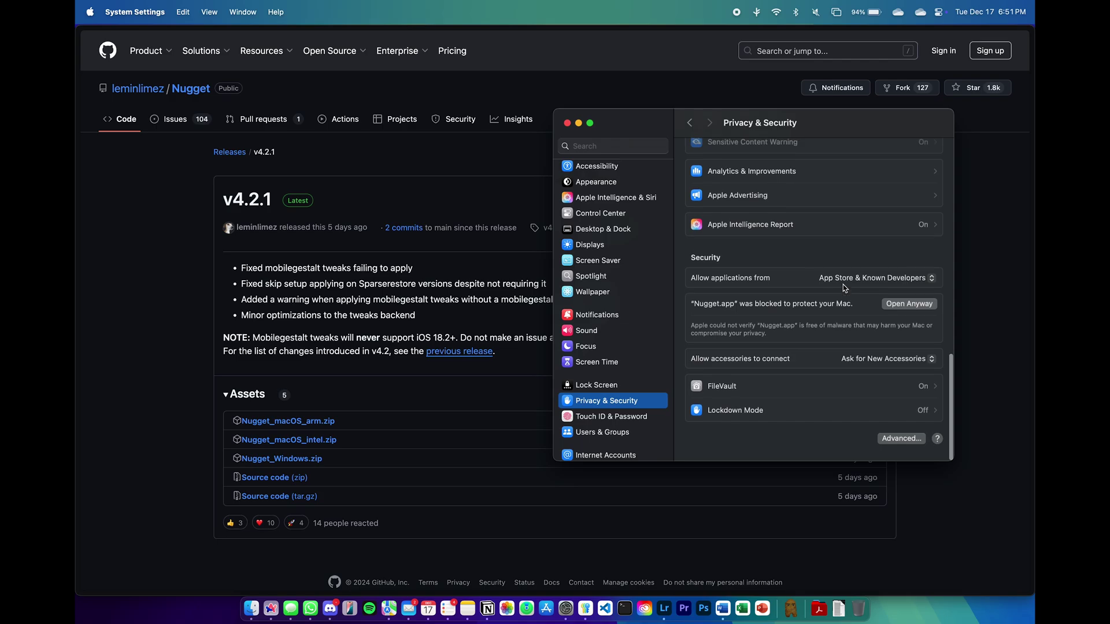
click(910, 310)
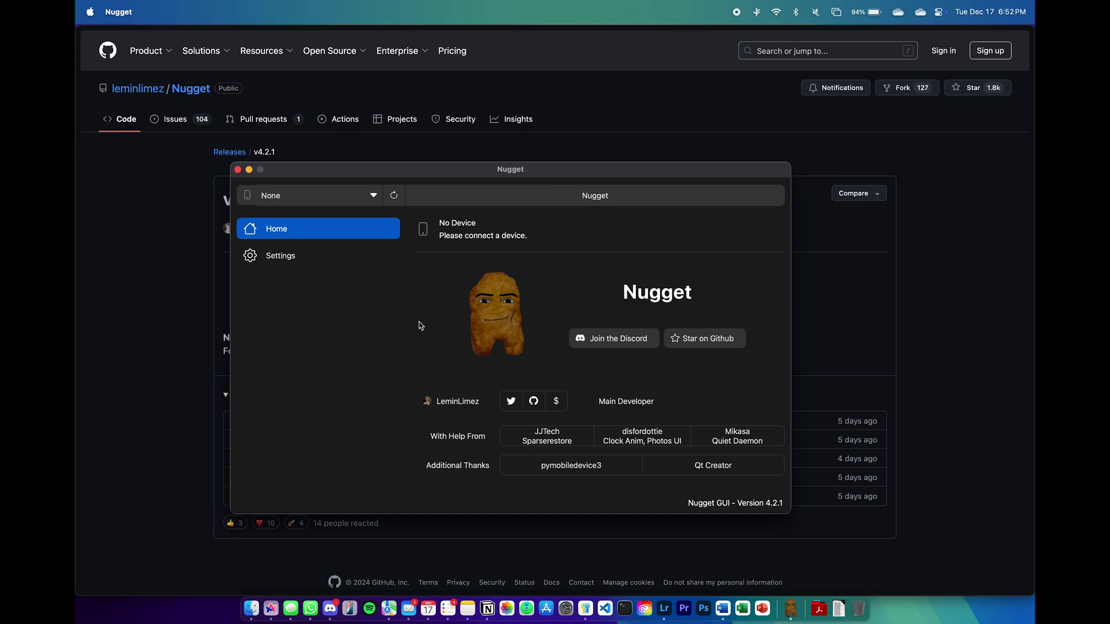
- Refresh devices so the iOS 18.1.1 iPhone is detected, then show Mobile Gestalt options
click(393, 197)
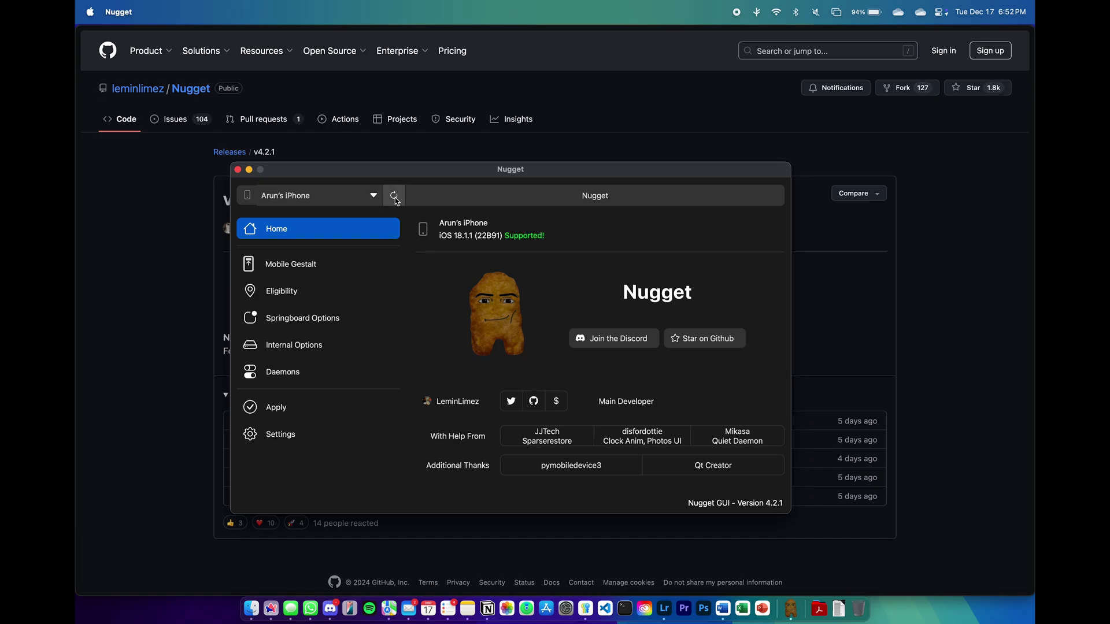
click(286, 267)
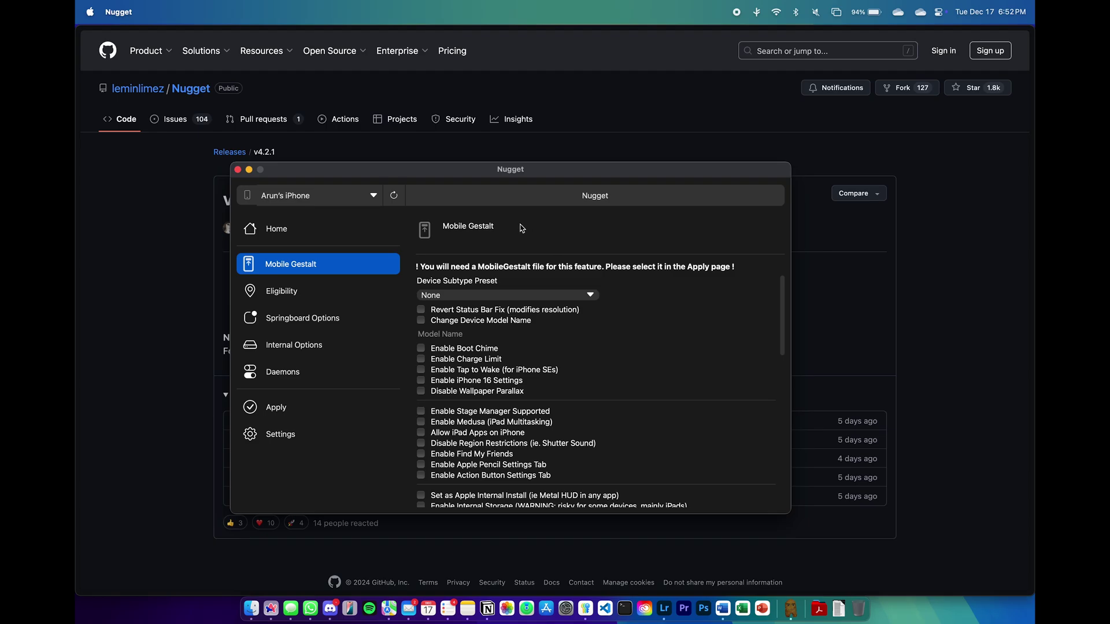
click(555, 267)
- Choose com.apple.MobileGestalt.plist from Downloads as the gestalt file on the Apply page
click(279, 406)
click(602, 361)
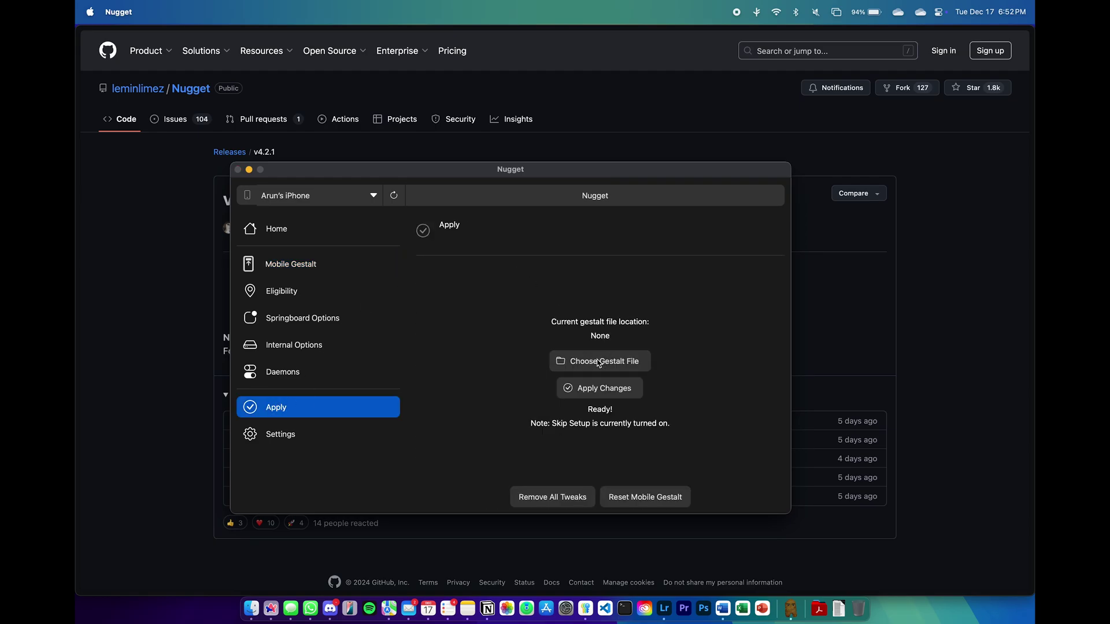
click(378, 147)
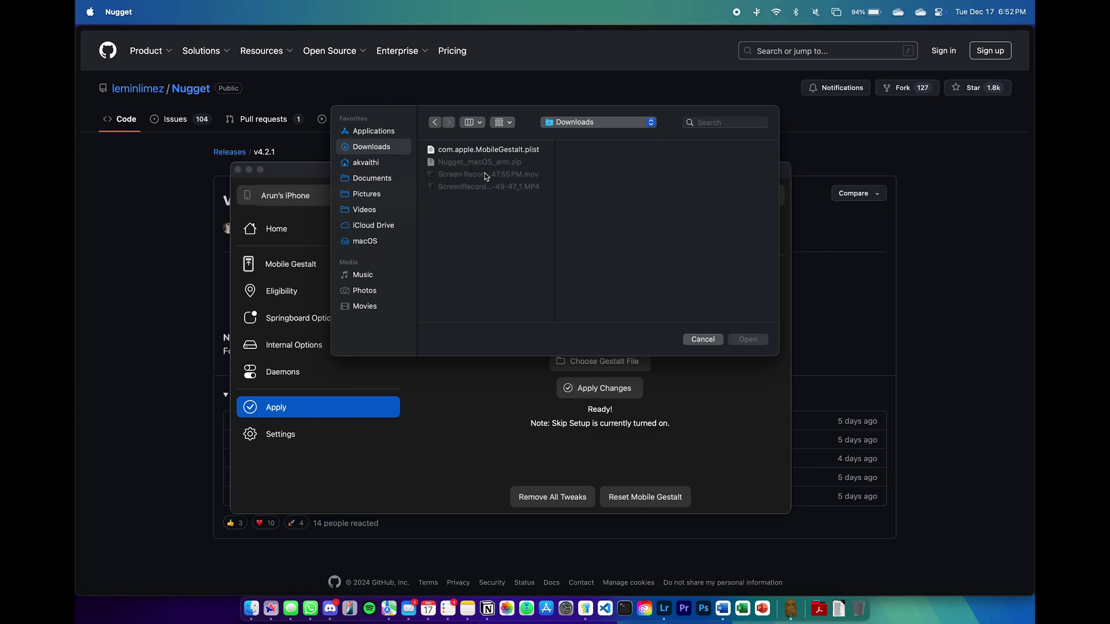
double_click(473, 152)
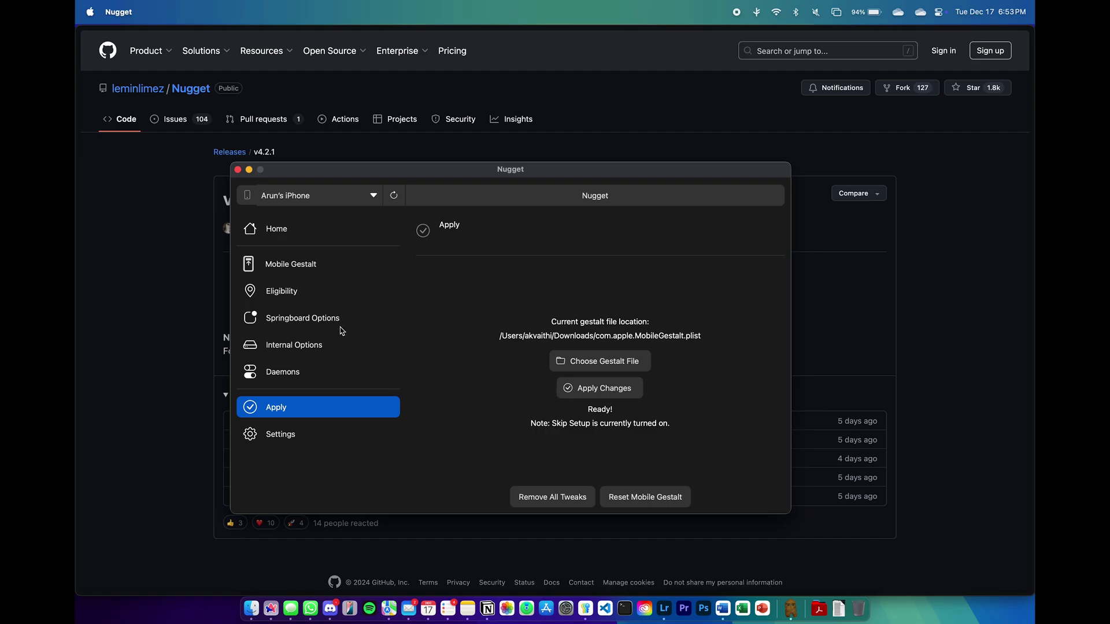
- Switch on Enable Always On Display on the Mobile Gestalt page
click(283, 270)
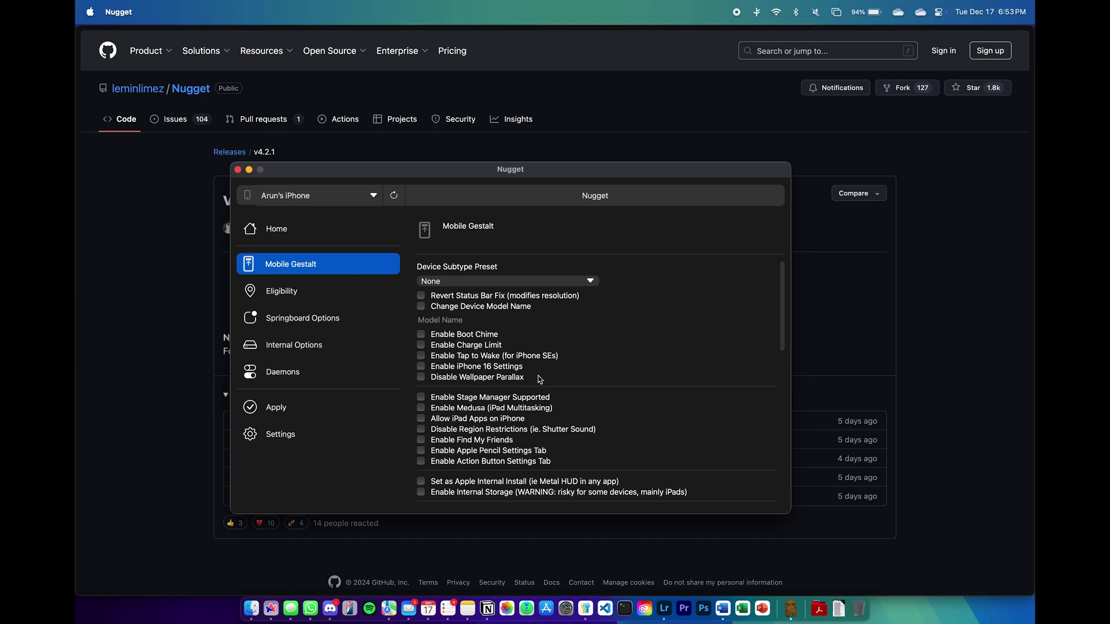
scroll(540, 380, down, 3)
scroll(540, 379, down, 3)
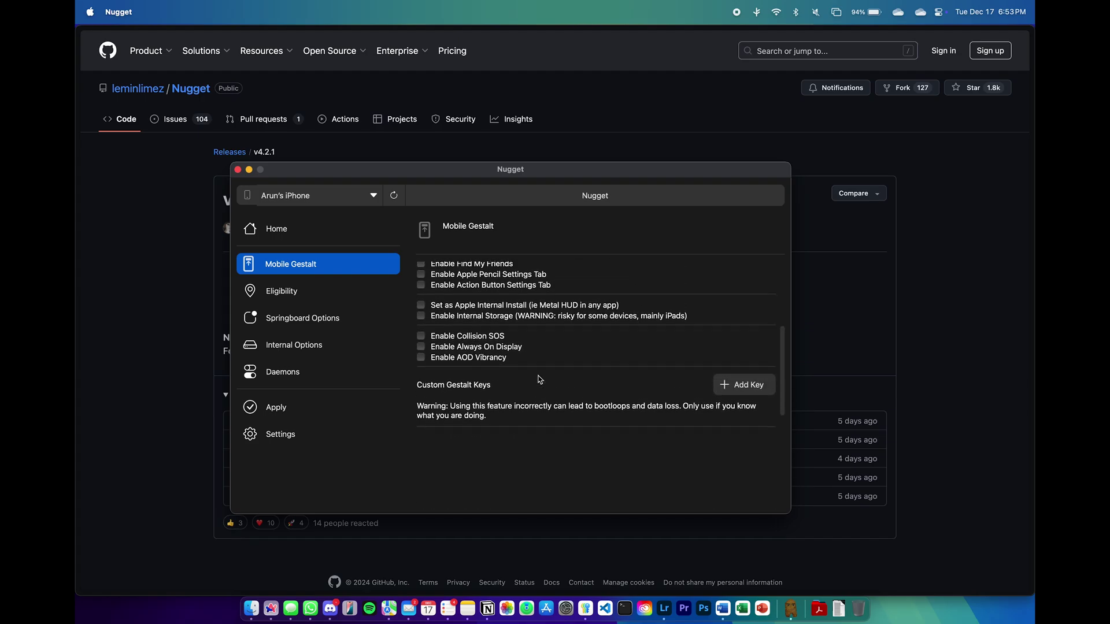
scroll(539, 379, up, 1)
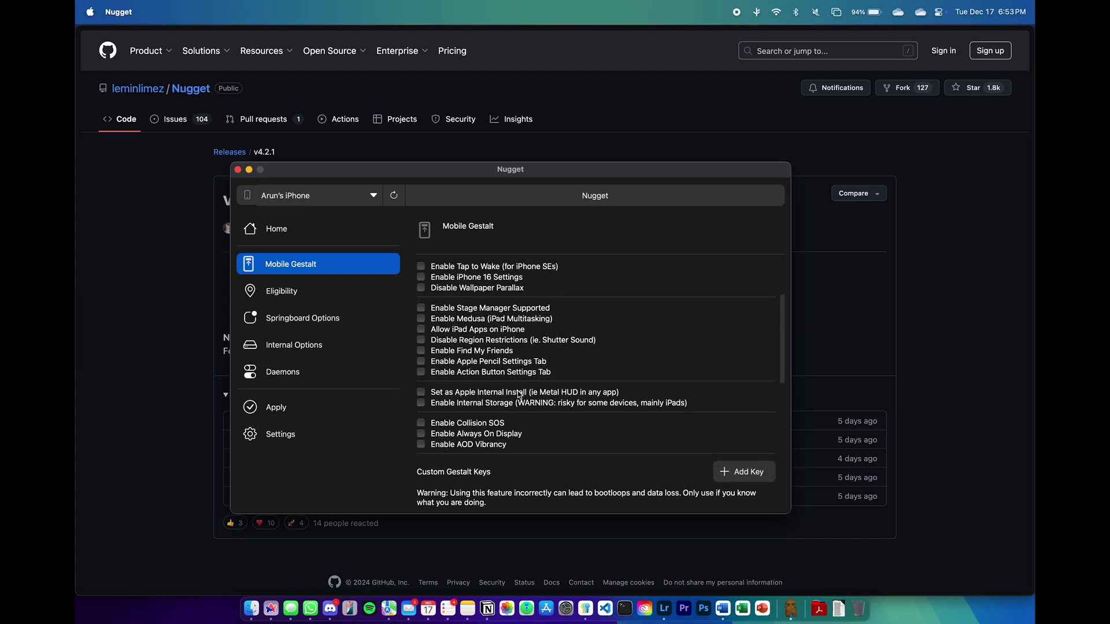
click(453, 434)
- Check the Device Subtype Preset list and keep it at None
scroll(595, 446, down, 2)
scroll(596, 446, up, 2)
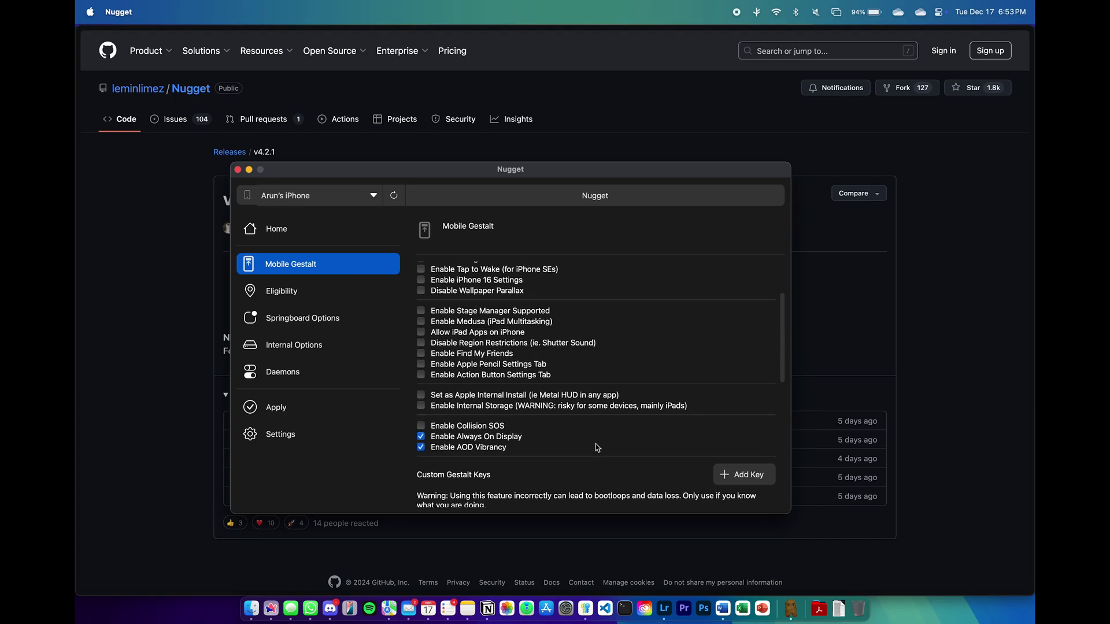
scroll(630, 392, up, 3)
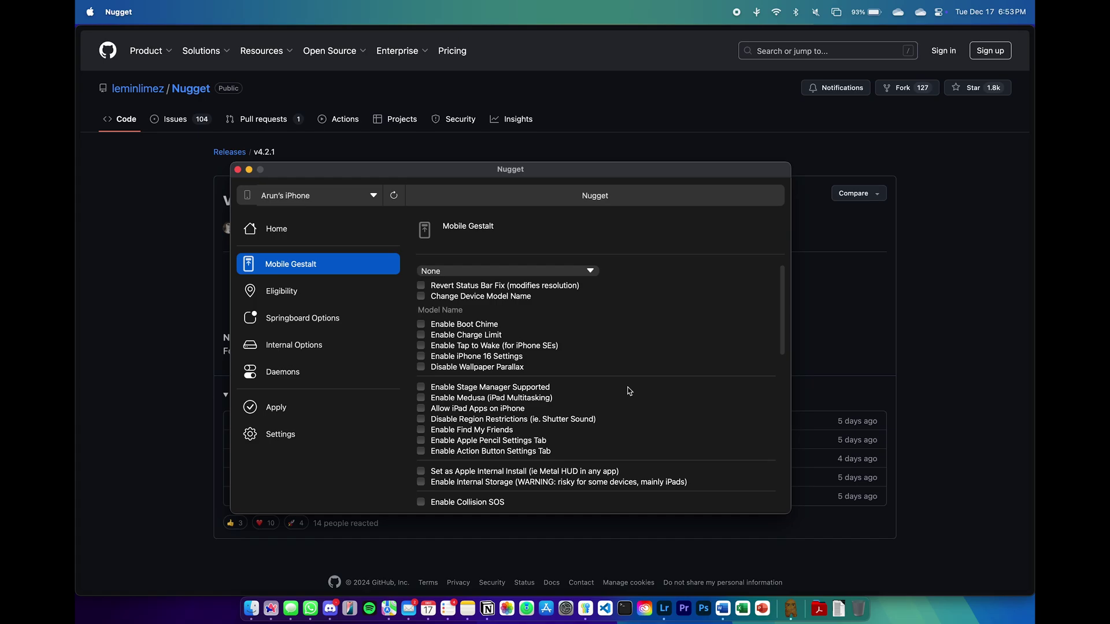
scroll(629, 391, up, 1)
scroll(629, 391, down, 2)
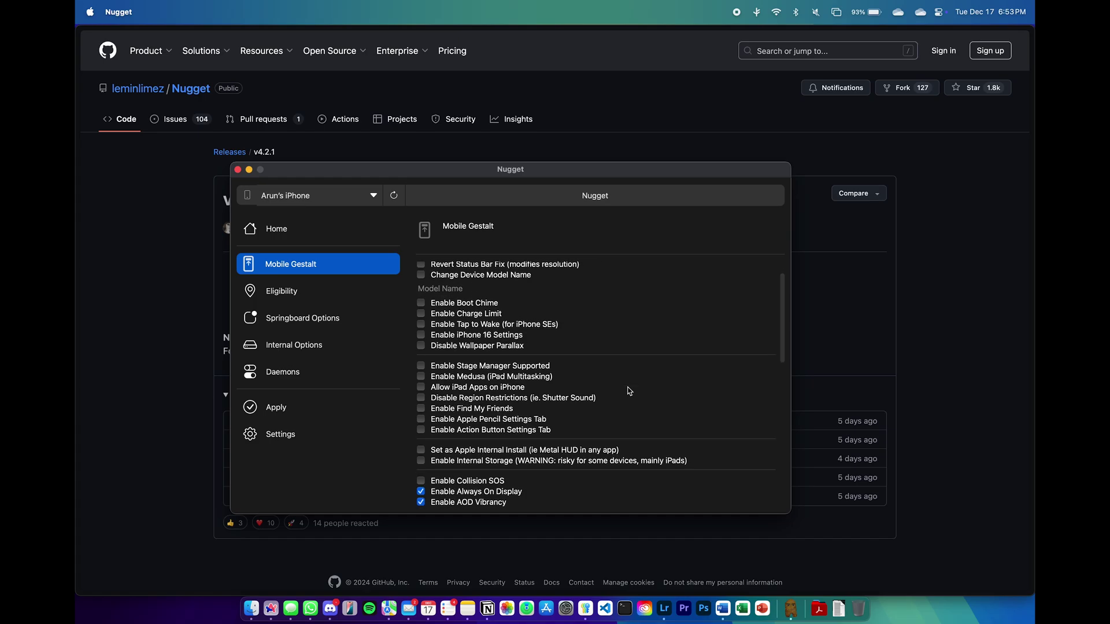
scroll(629, 391, up, 2)
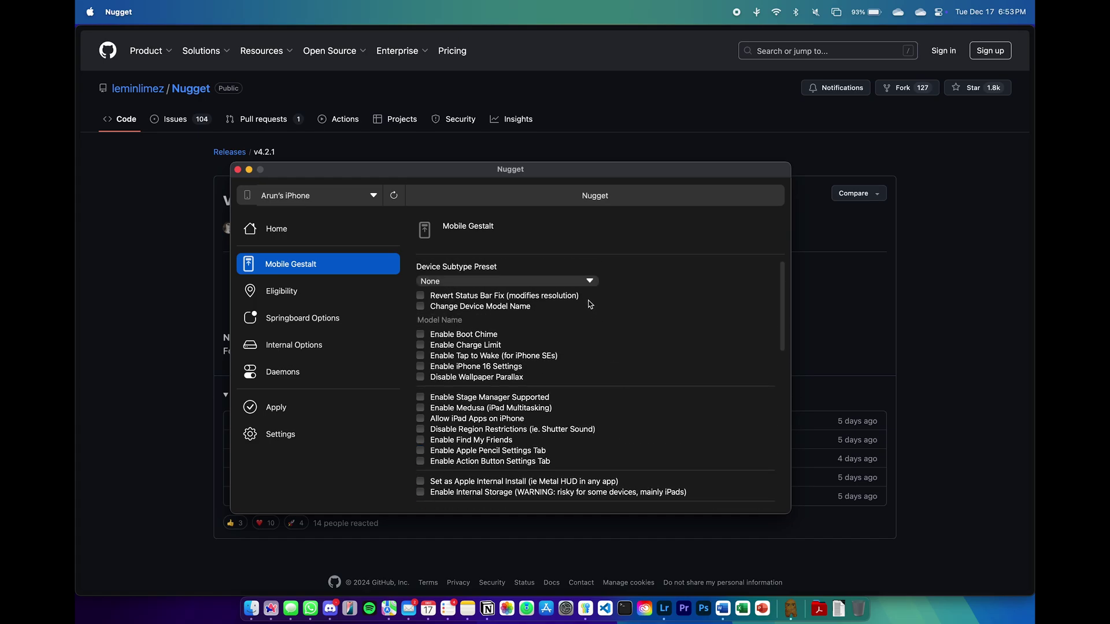
click(566, 282)
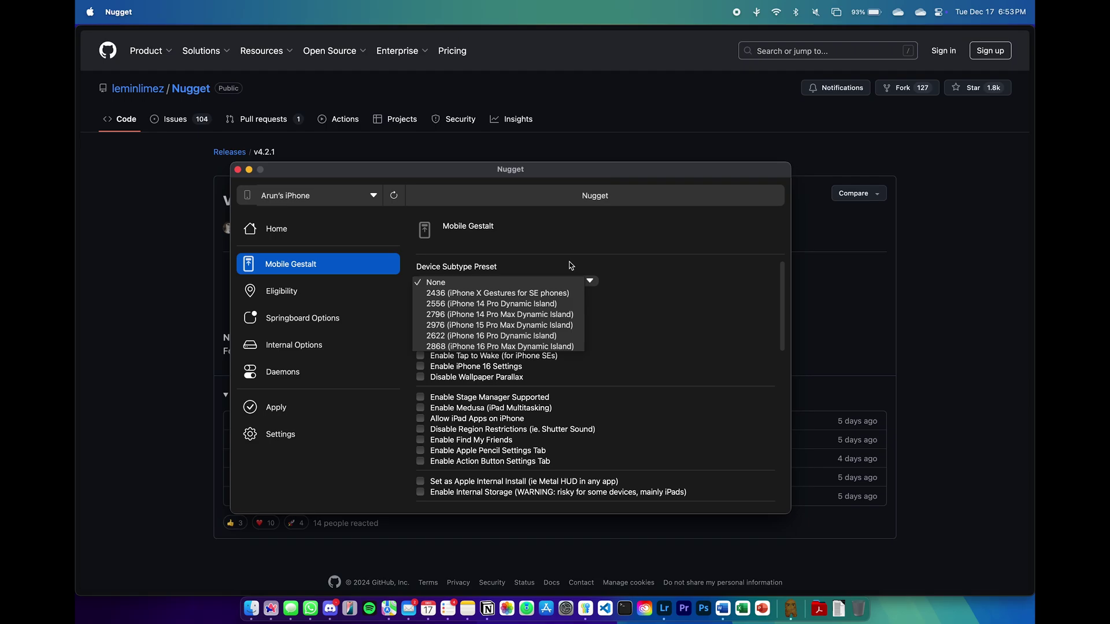
click(570, 265)
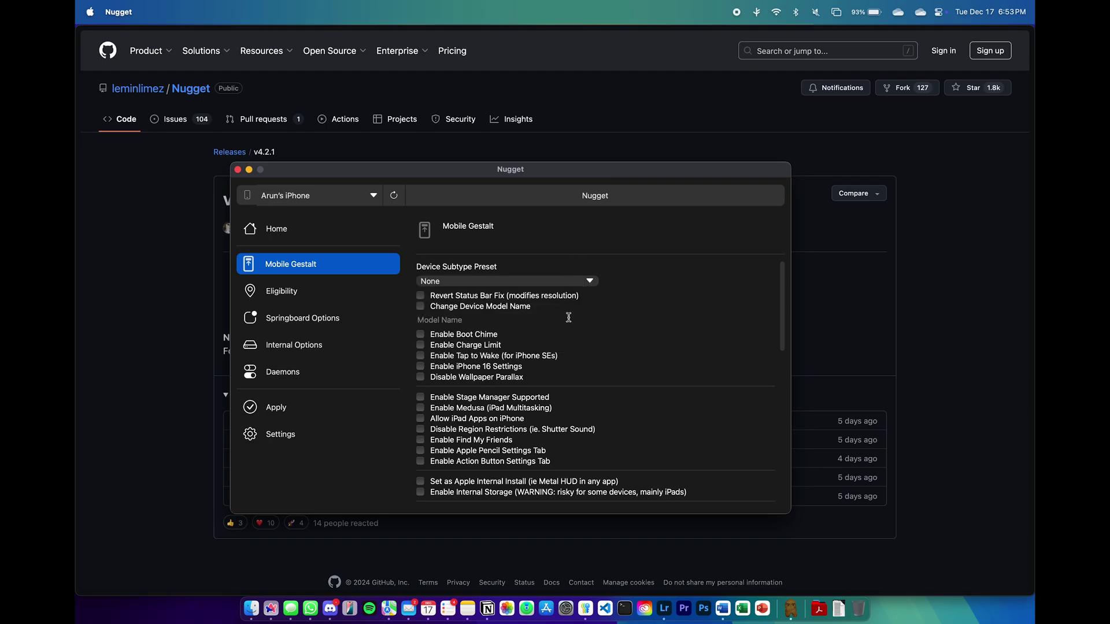
scroll(556, 370, down, 3)
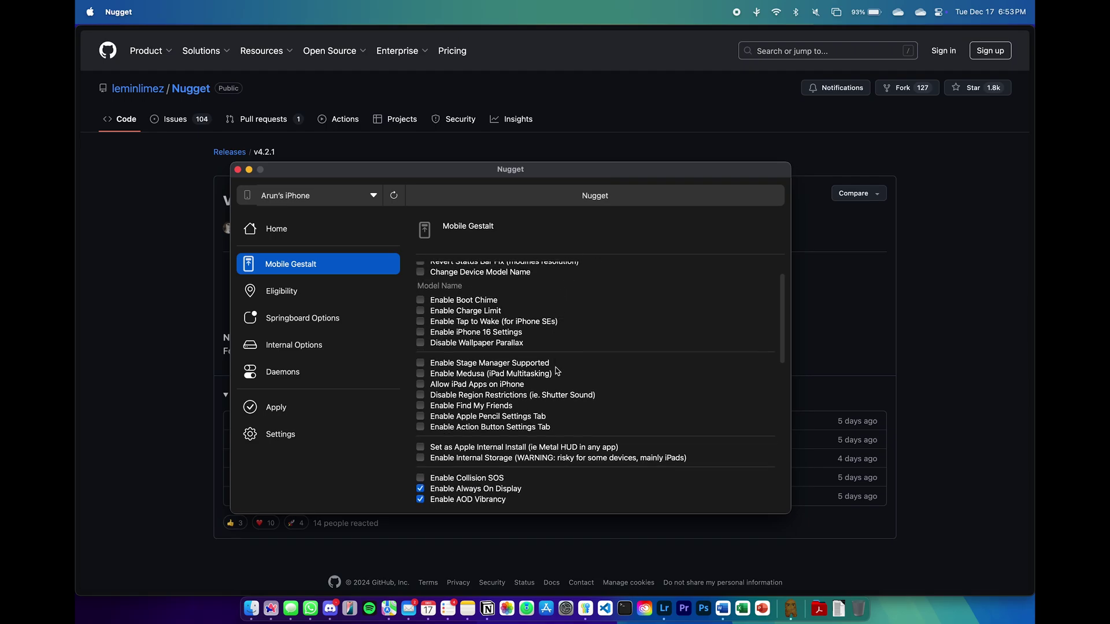
scroll(556, 371, down, 1)
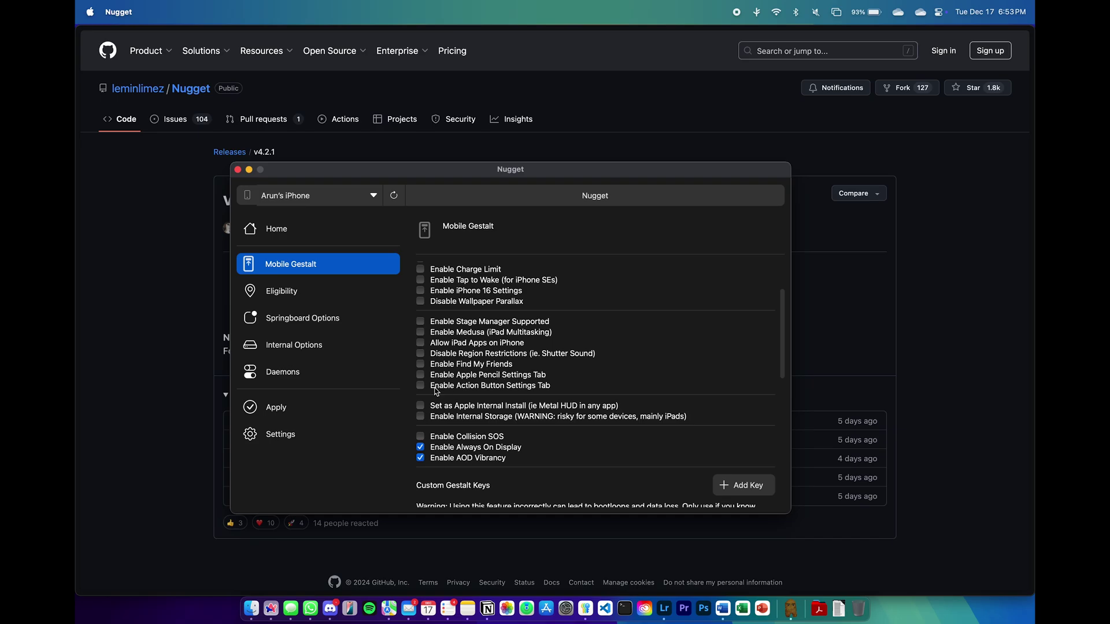
- Apply the changes, dismiss the Find My warning, and confirm the restart message
click(291, 408)
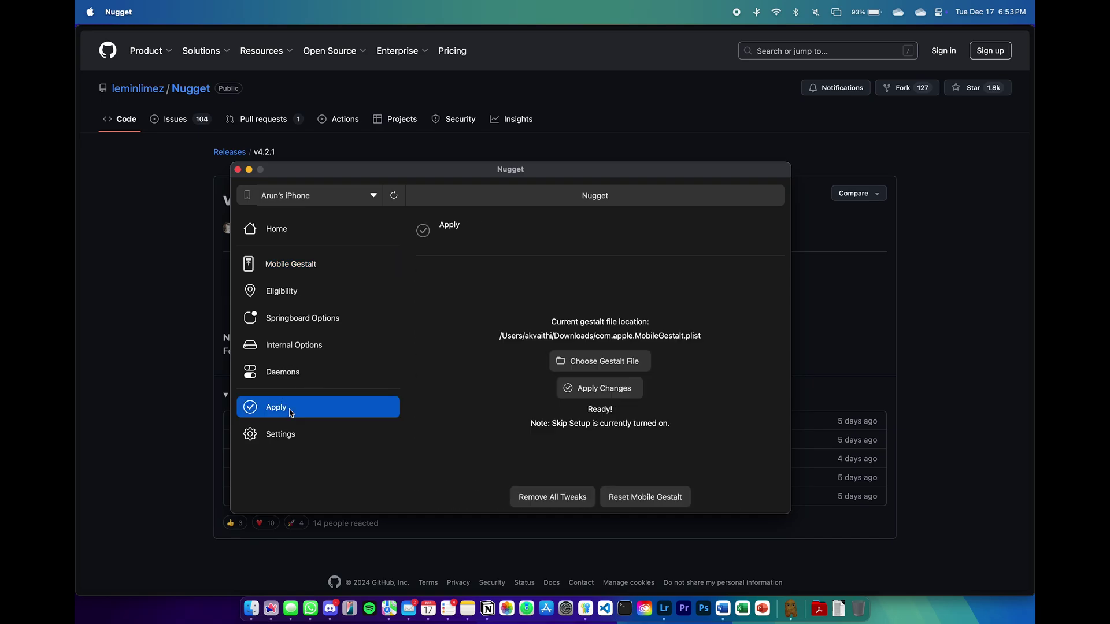
click(596, 391)
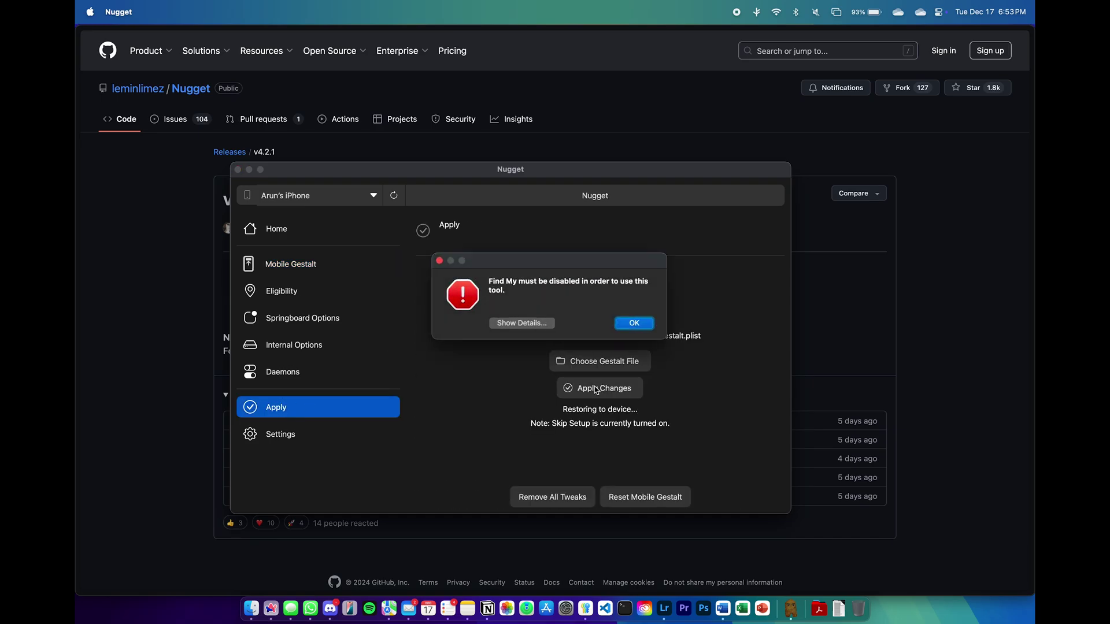
click(539, 323)
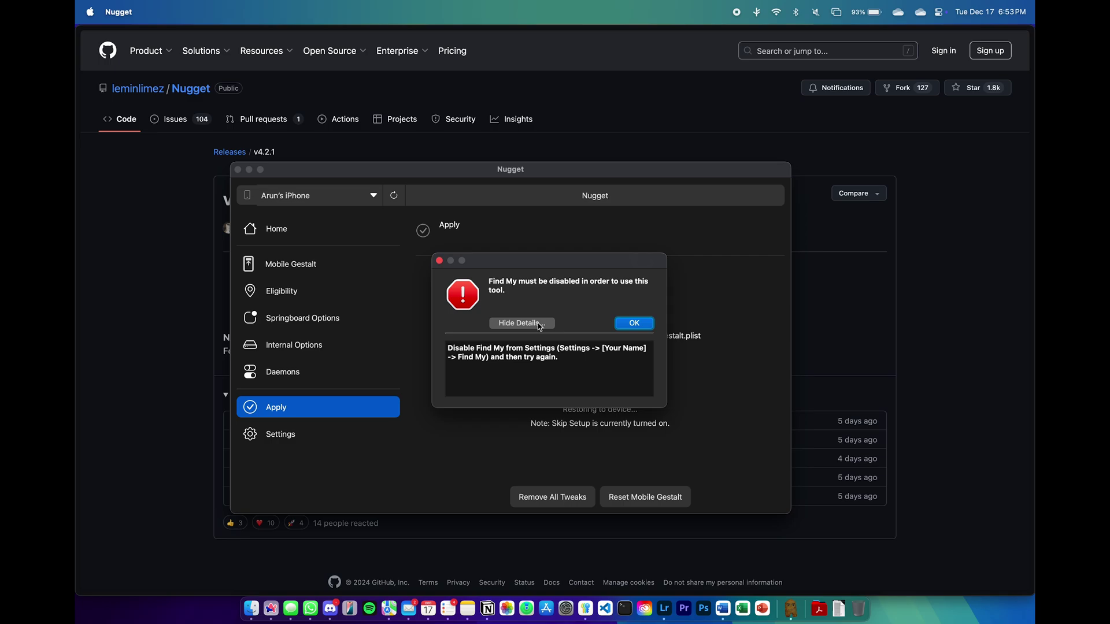
click(635, 324)
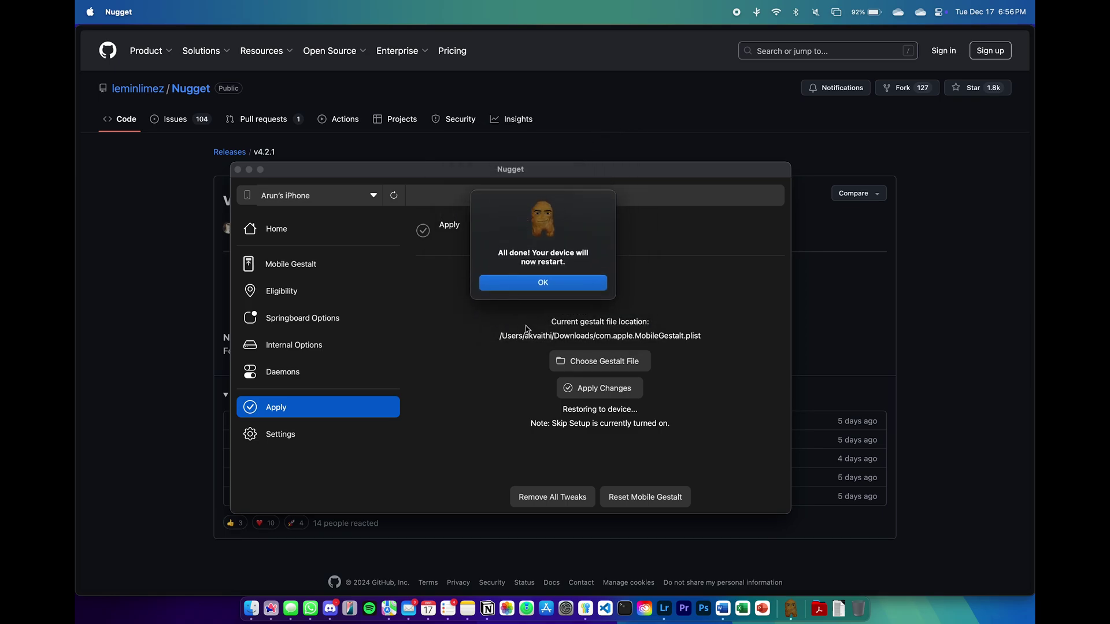
click(534, 288)
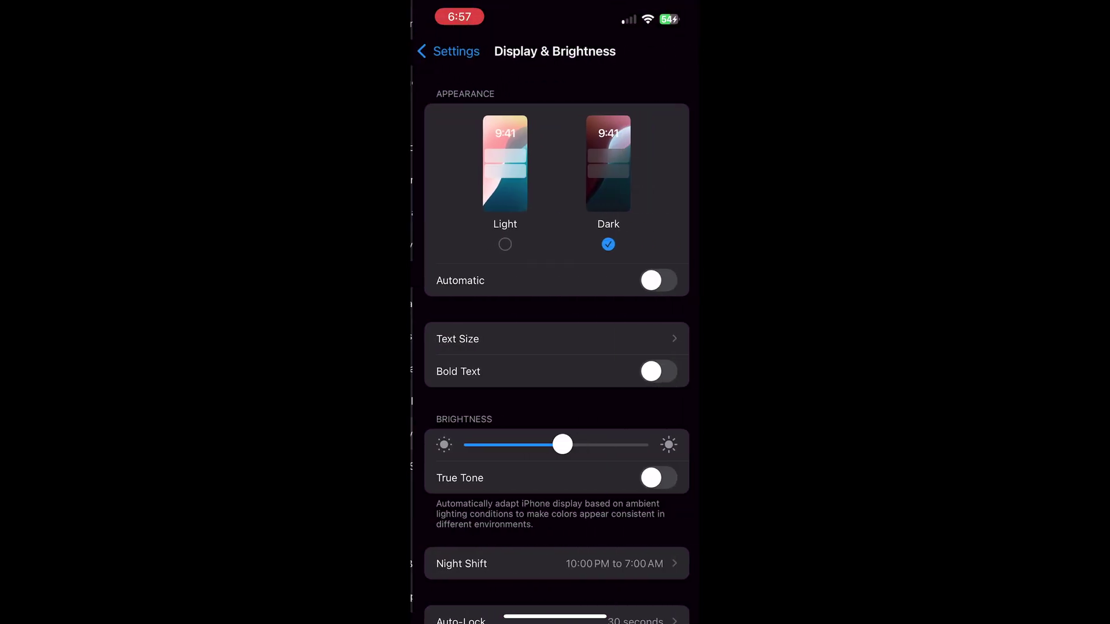
- Scroll down Display & Brightness and open Always On Display, which now shows On
scroll(555, 347, down, 5)
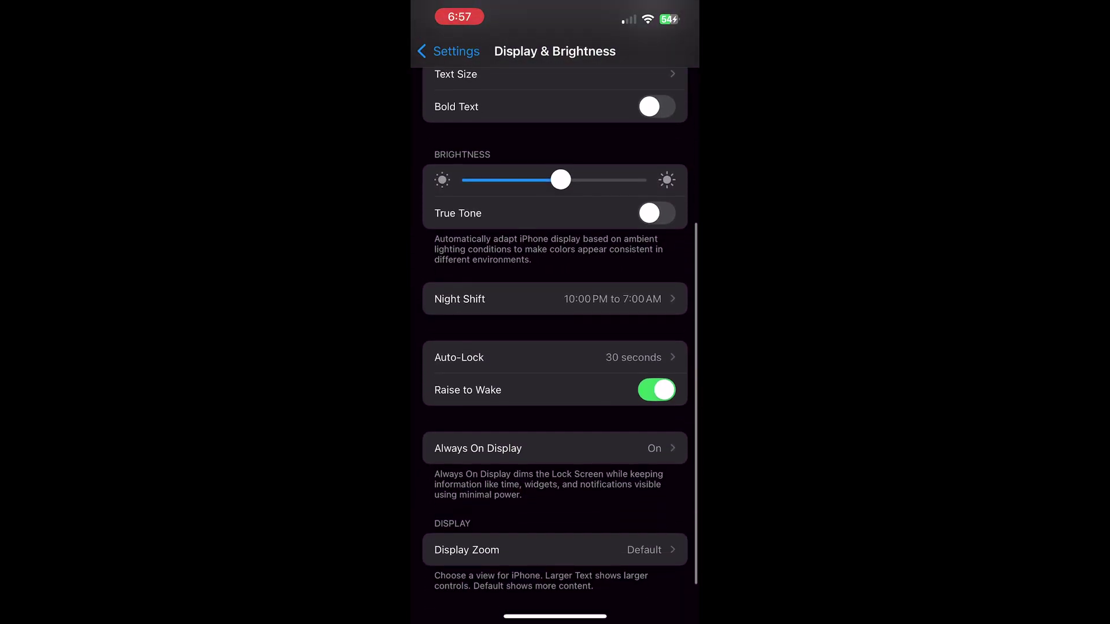
click(478, 448)
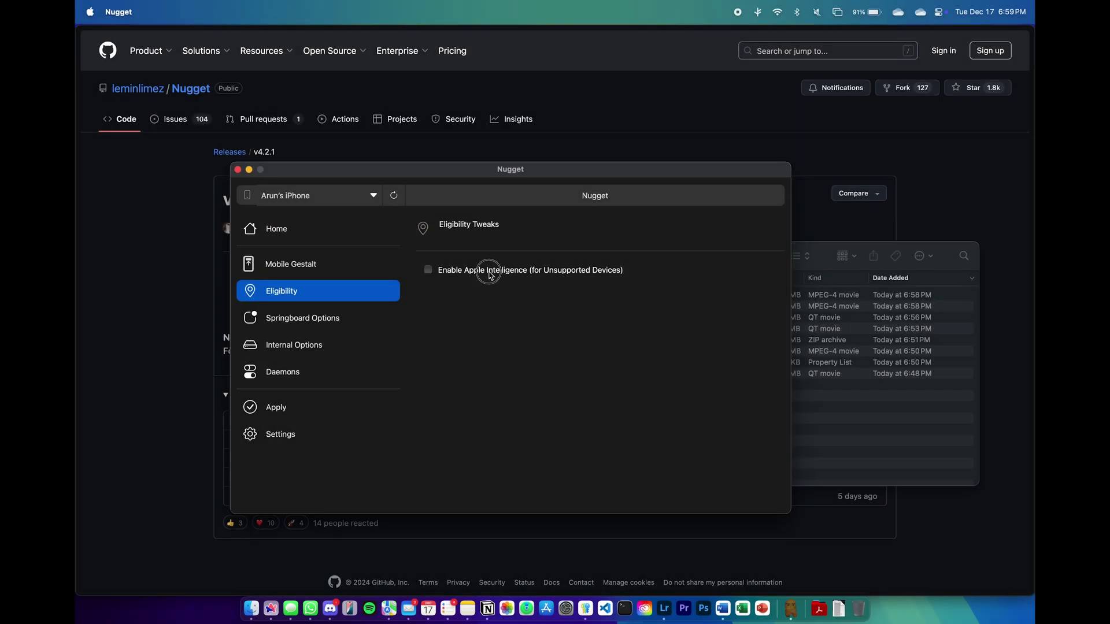
- Enable Apple Intelligence eligibility and spoof the device model as iPhone 15 Pro (iPhone16,1)
click(489, 275)
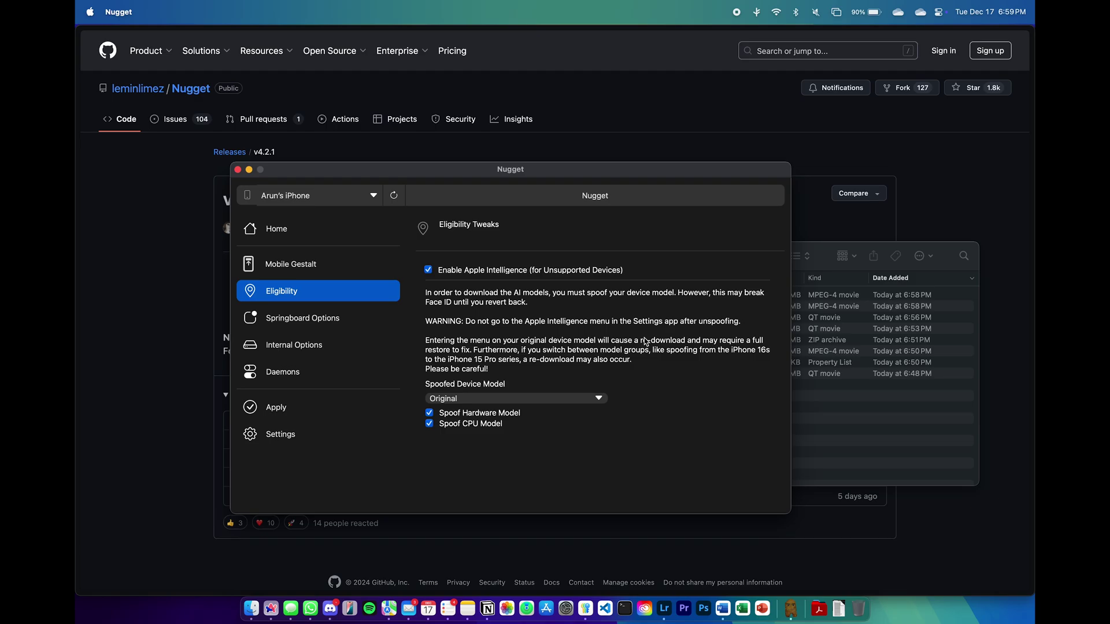
click(498, 400)
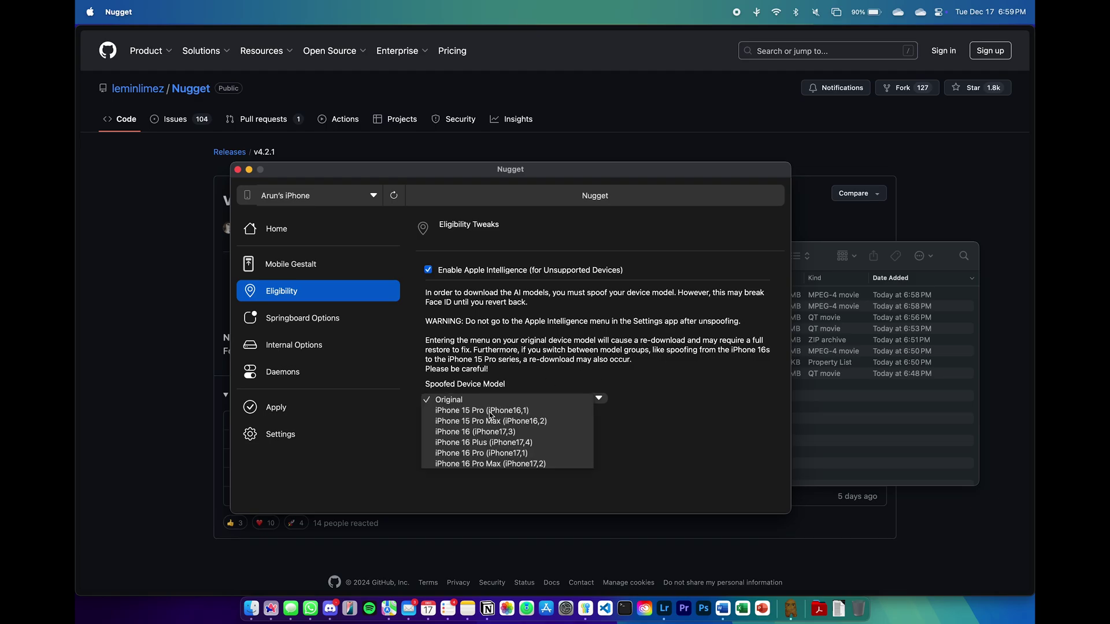
click(477, 380)
click(479, 400)
click(478, 410)
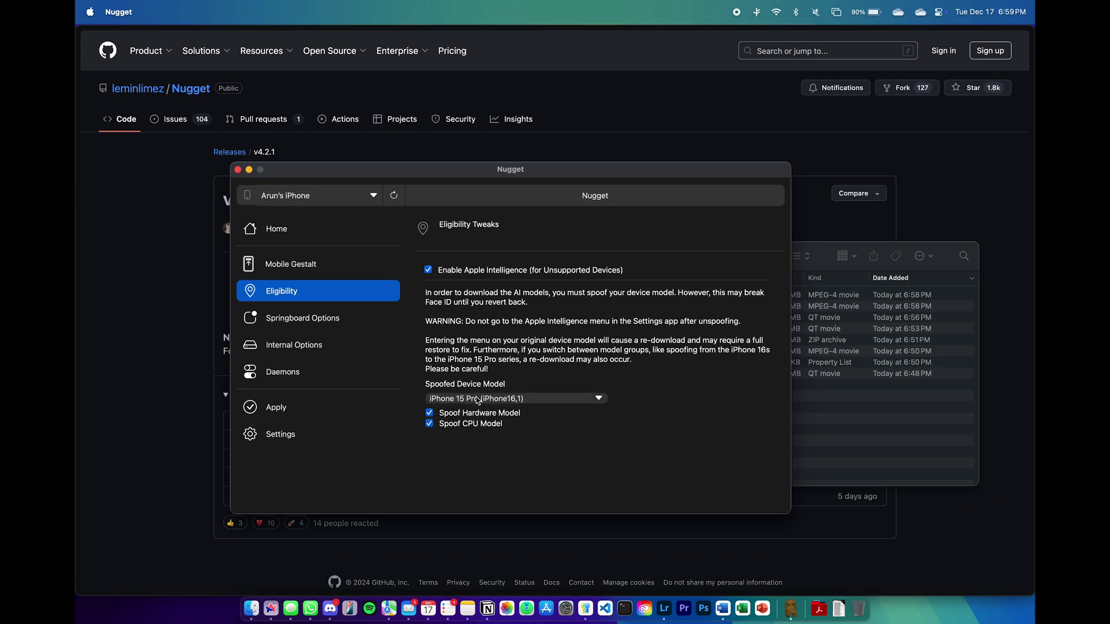
click(478, 400)
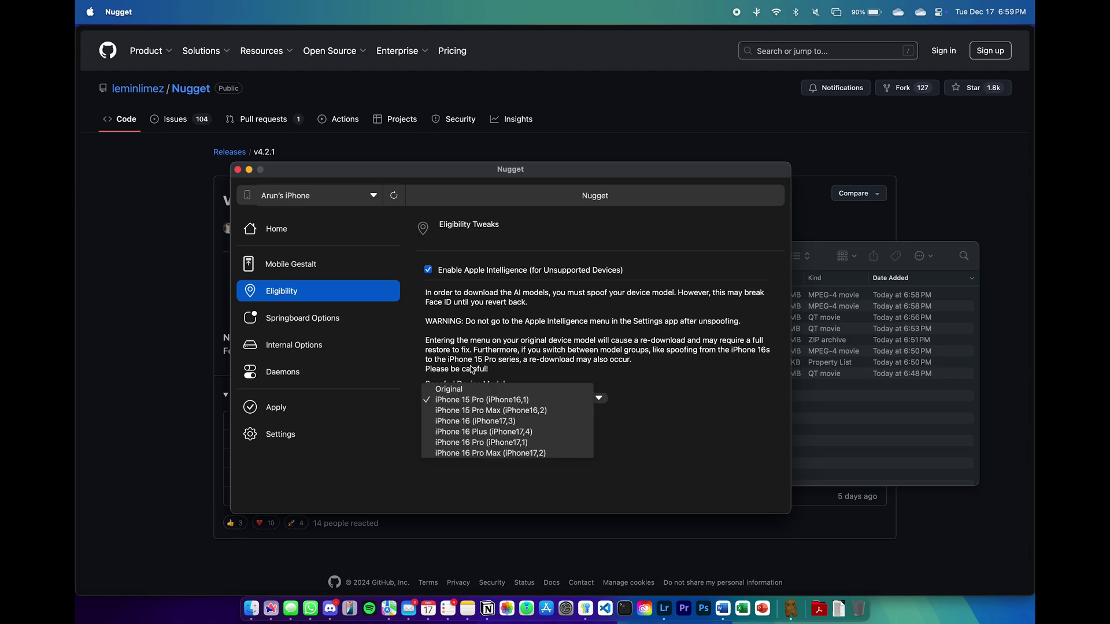
click(471, 370)
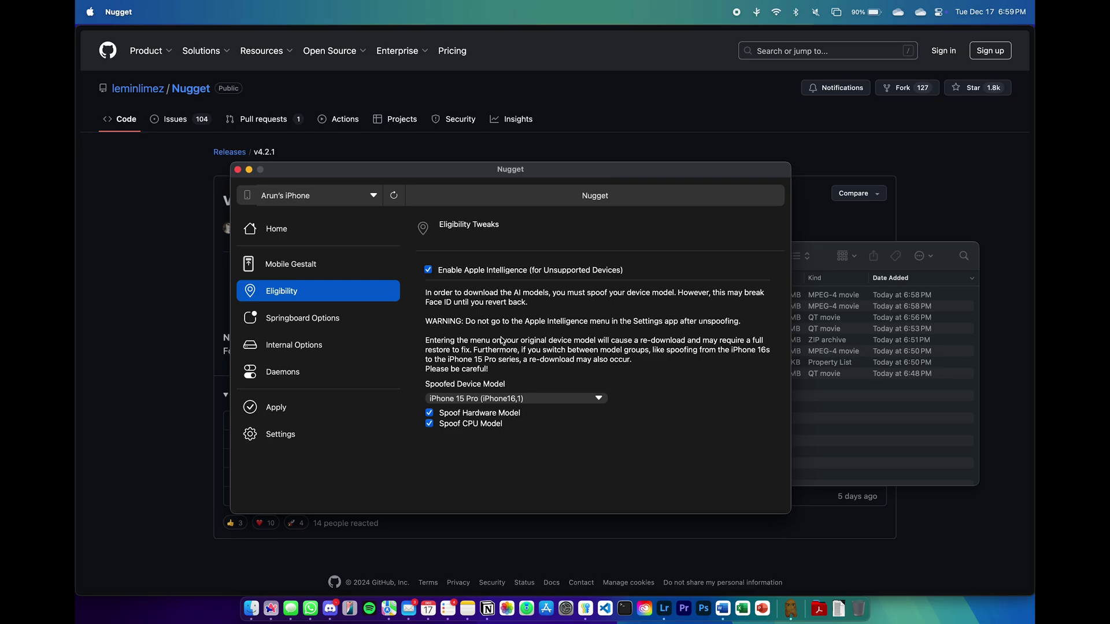
- Apply the eligibility tweaks to the iPhone and dismiss the restart notice
click(287, 408)
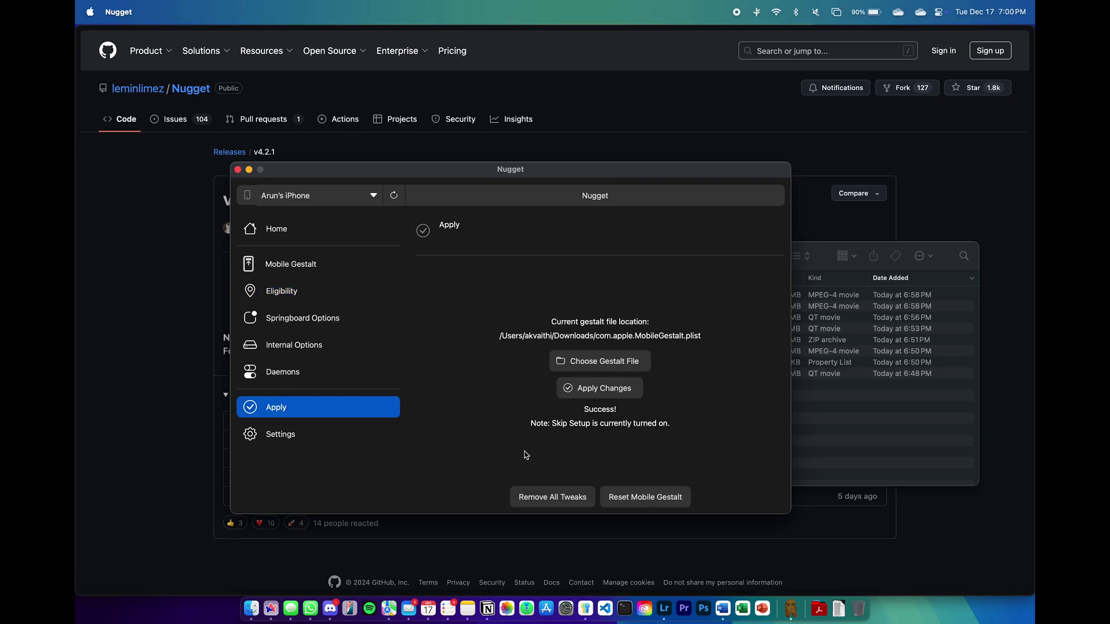
click(601, 390)
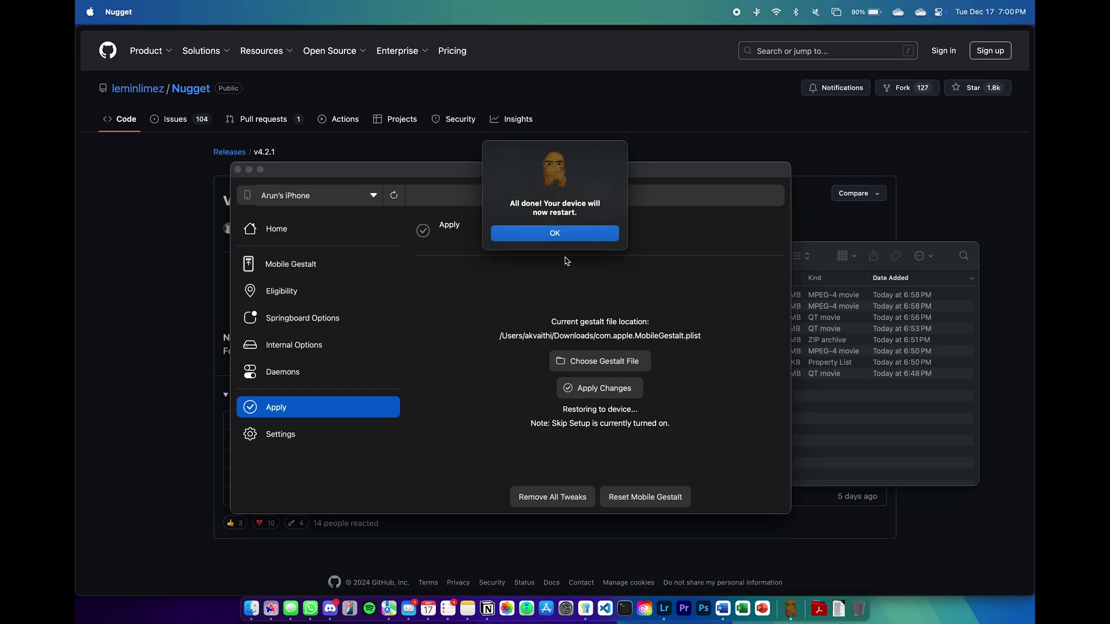
click(551, 233)
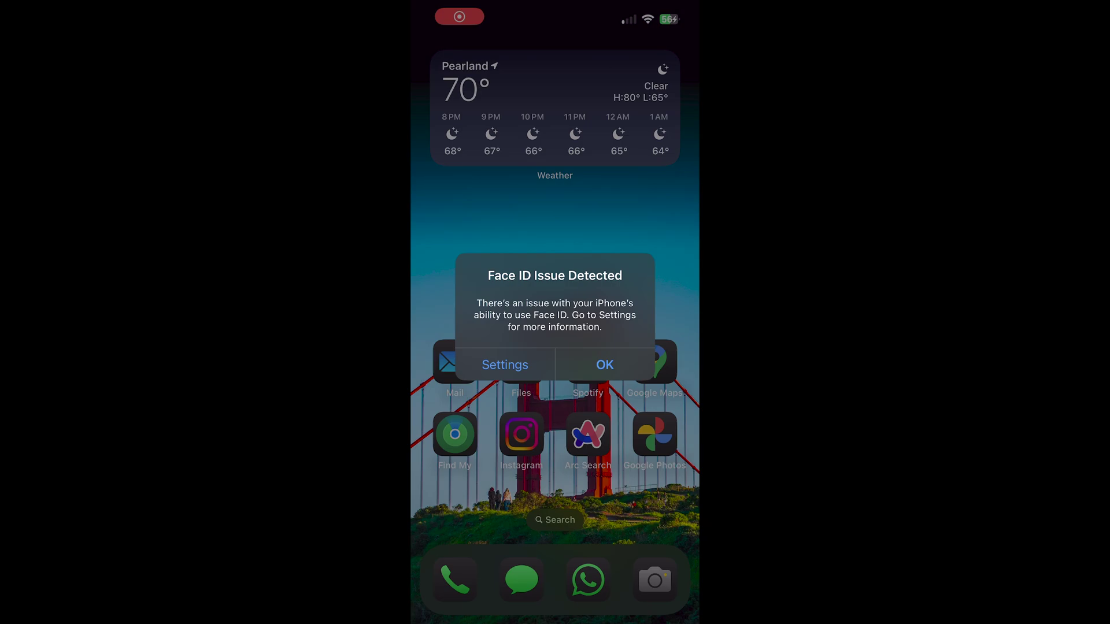
- Dismiss the Face ID warning, launch Settings via a 'settings' search, and dismiss the camera warning
click(605, 365)
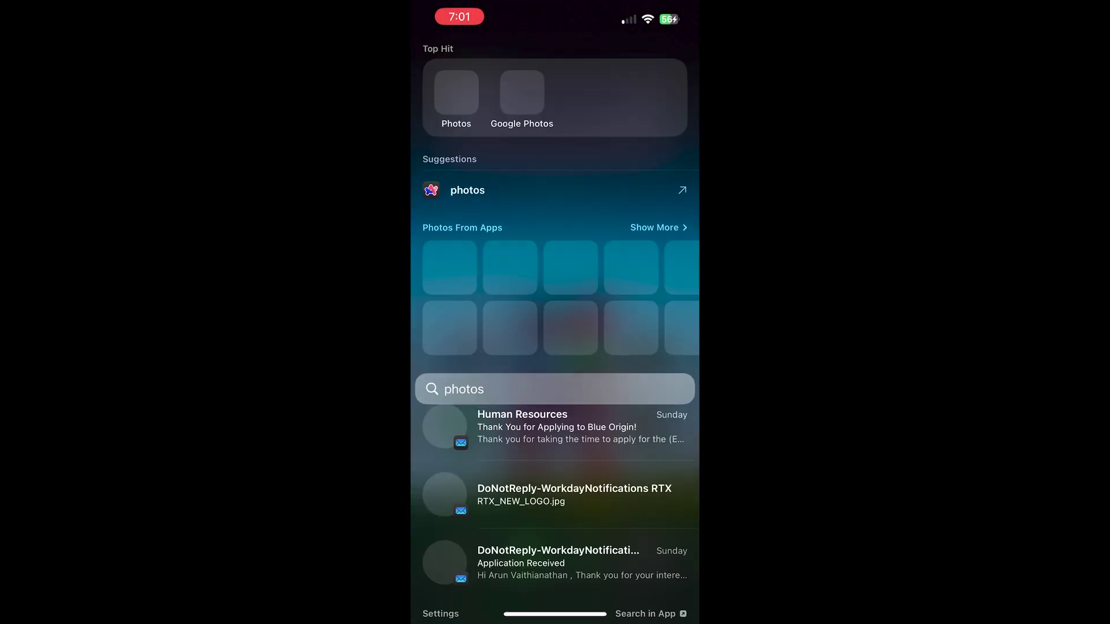
click(483, 390)
text(settings)
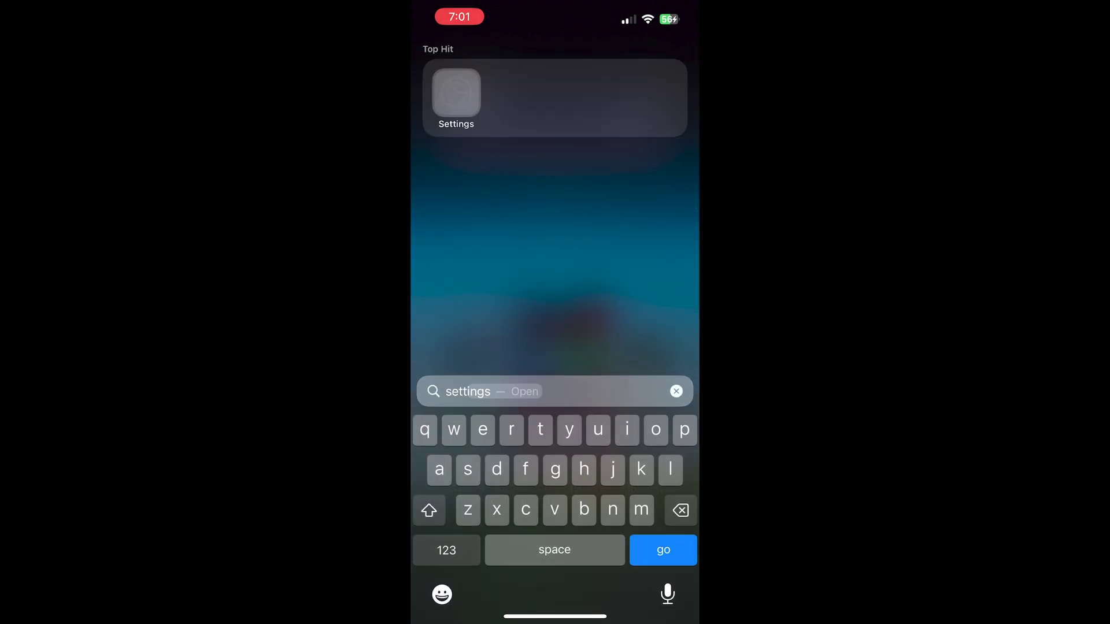
key(Return)
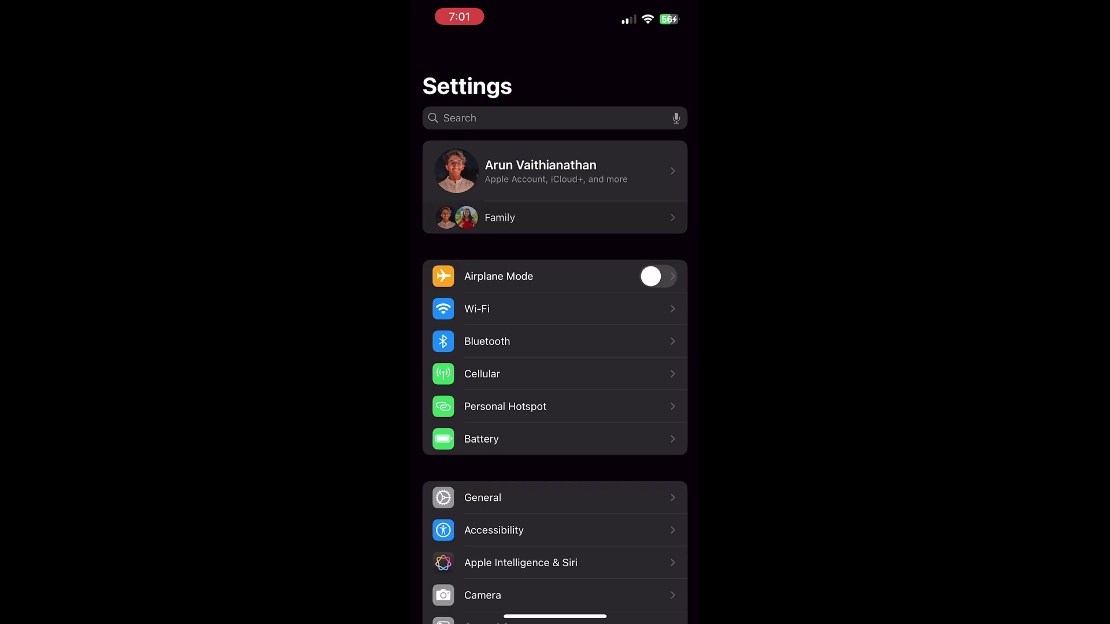
scroll(555, 347, down, 2)
click(605, 371)
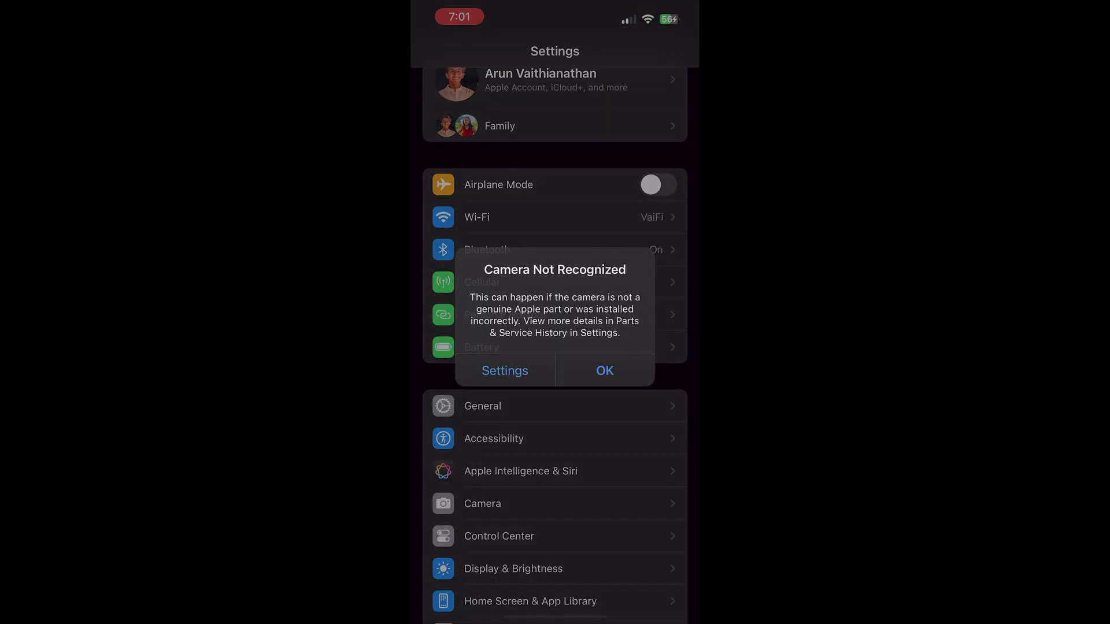
- Open Apple Intelligence & Siri and wait for the Apple Intelligence download to finish
scroll(555, 347, down, 2)
click(520, 384)
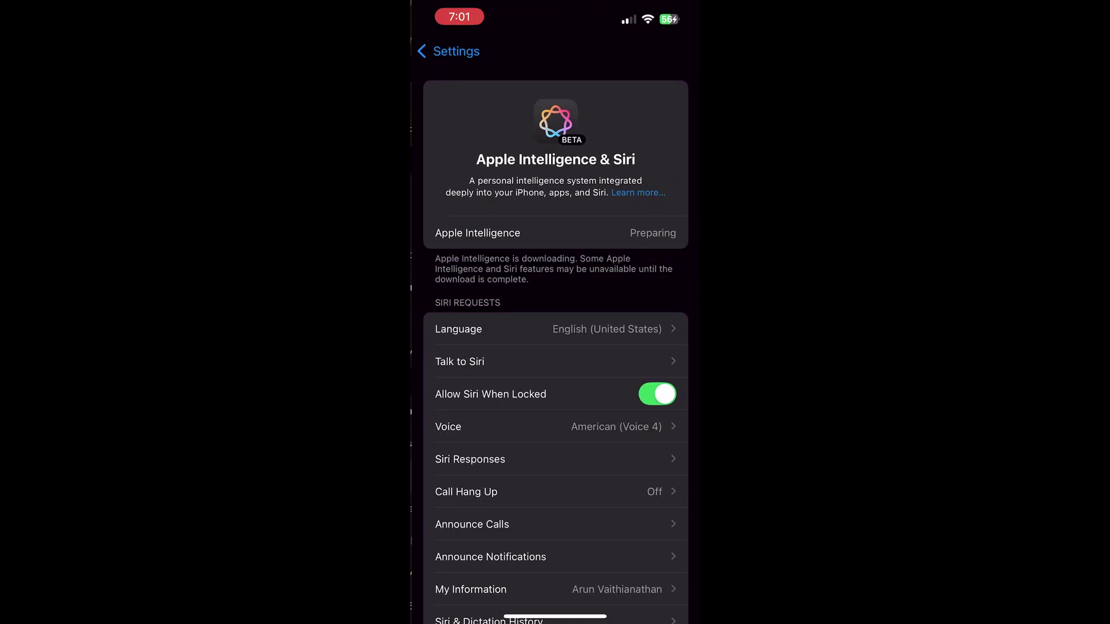
scroll(555, 347, down, 10)
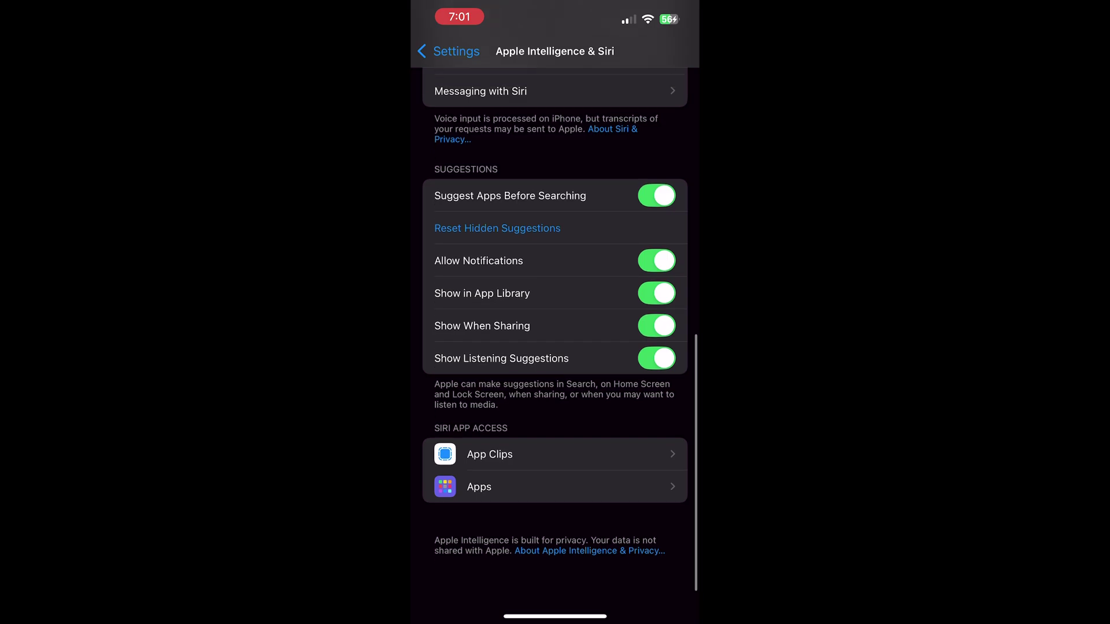
scroll(555, 347, up, 10)
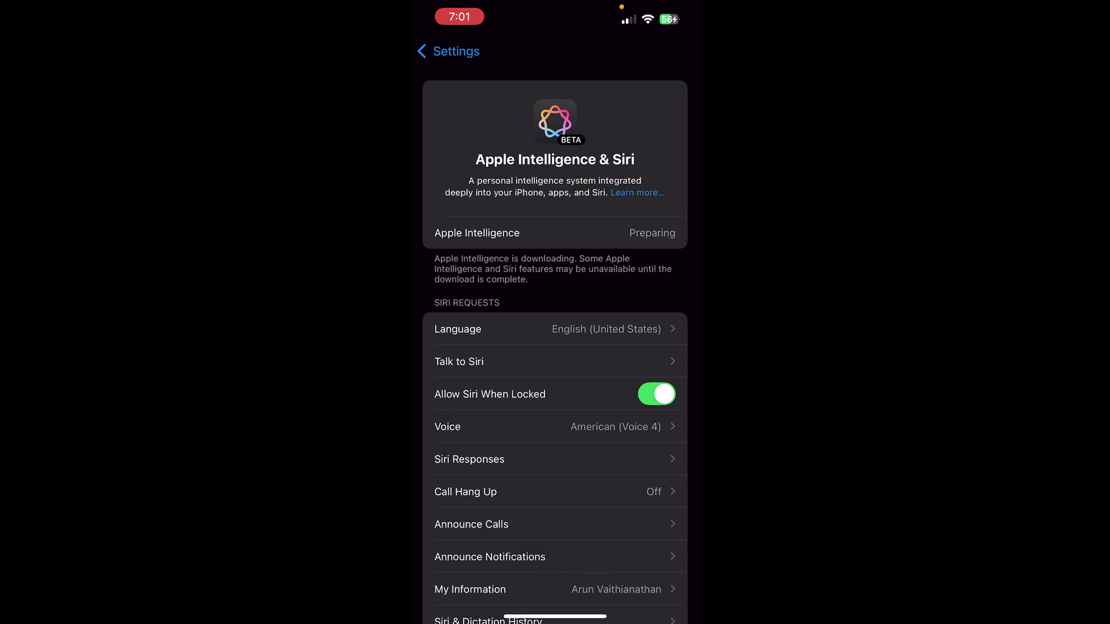
scroll(555, 347, down, 7)
scroll(555, 347, up, 7)
scroll(555, 346, down, 7)
scroll(555, 347, up, 7)
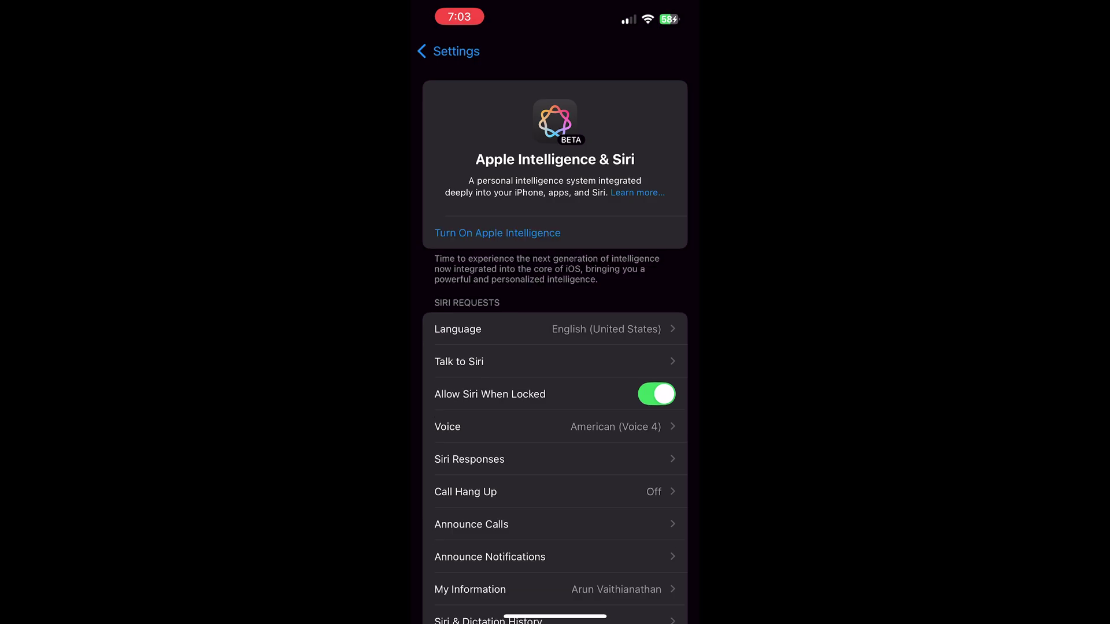
- Start turning on Apple Intelligence and continue to the notification summary choices
click(497, 233)
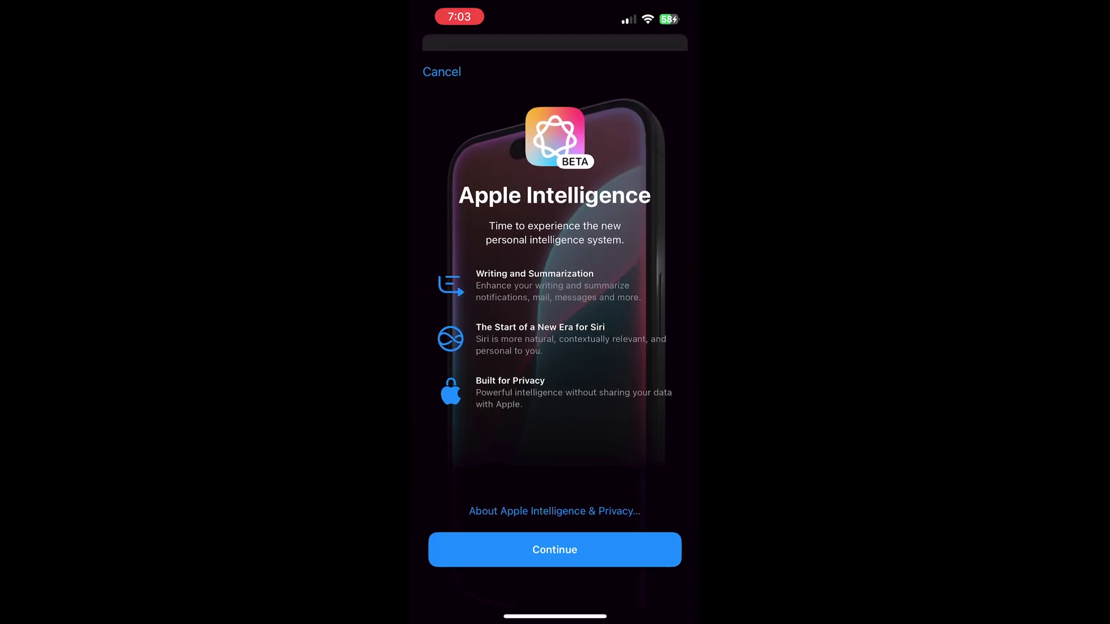
click(555, 541)
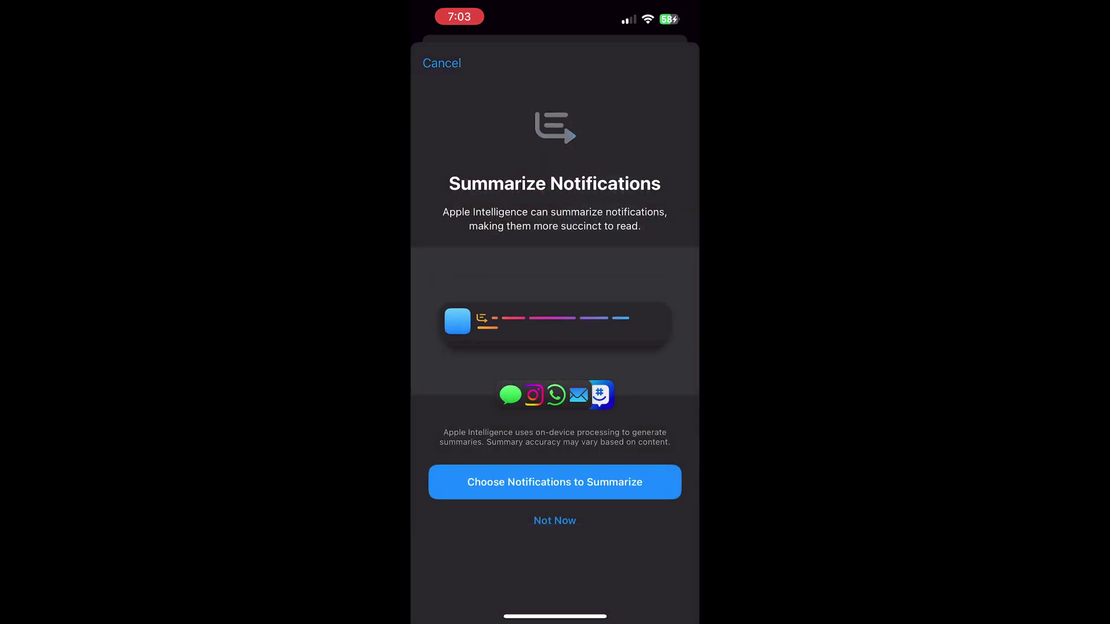
click(555, 482)
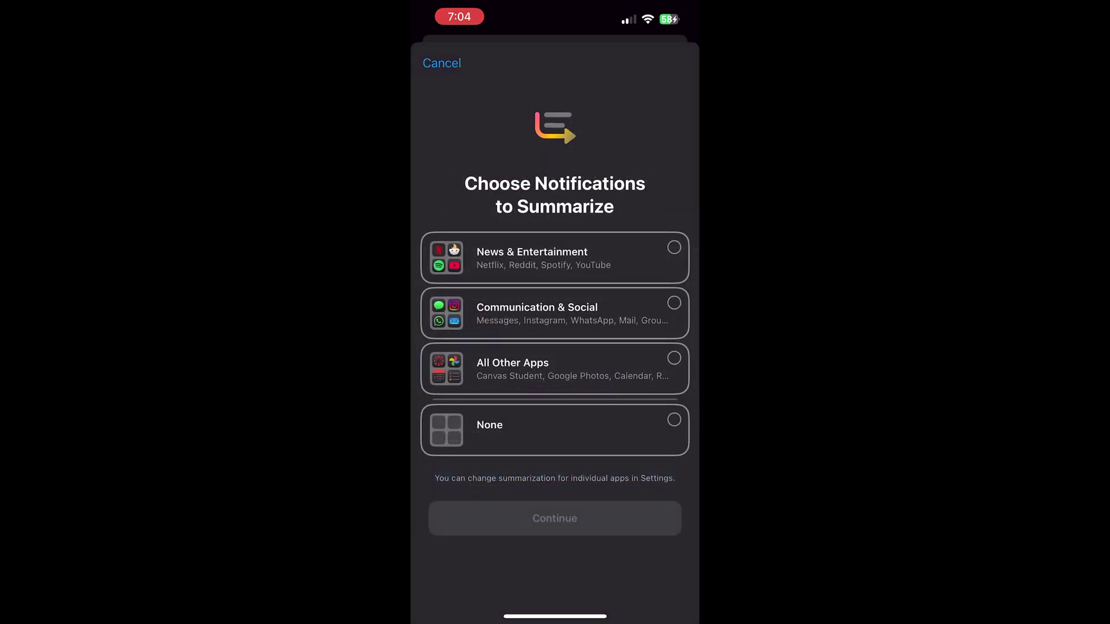
- Summarize News & Entertainment, Communication & Social, and all other apps, then finish the Type To Siri introduction
click(555, 257)
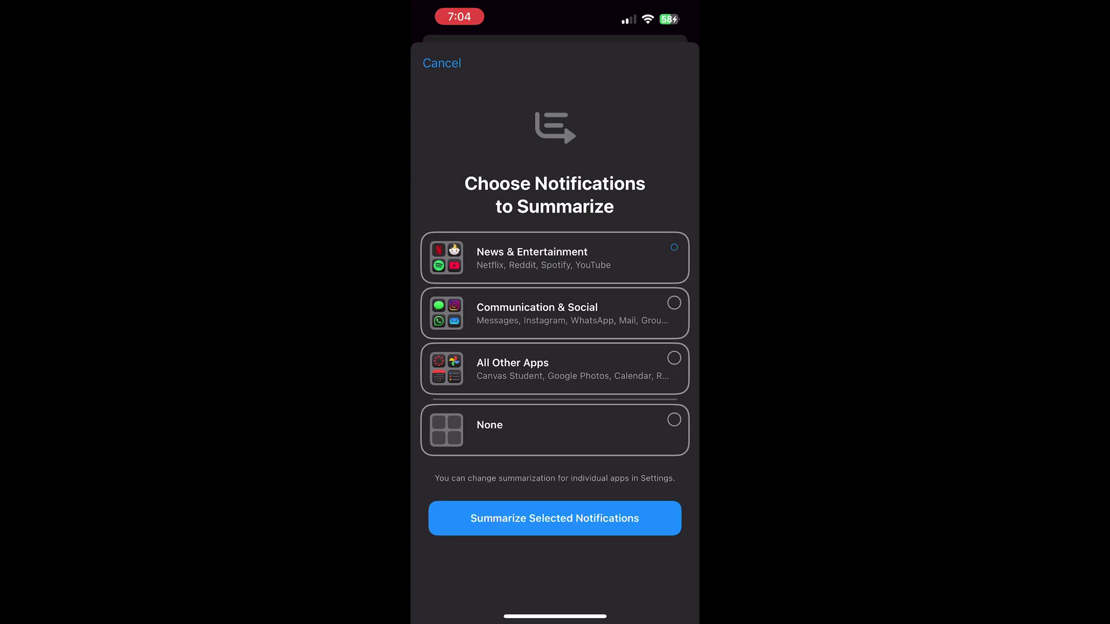
click(555, 312)
click(555, 368)
click(555, 430)
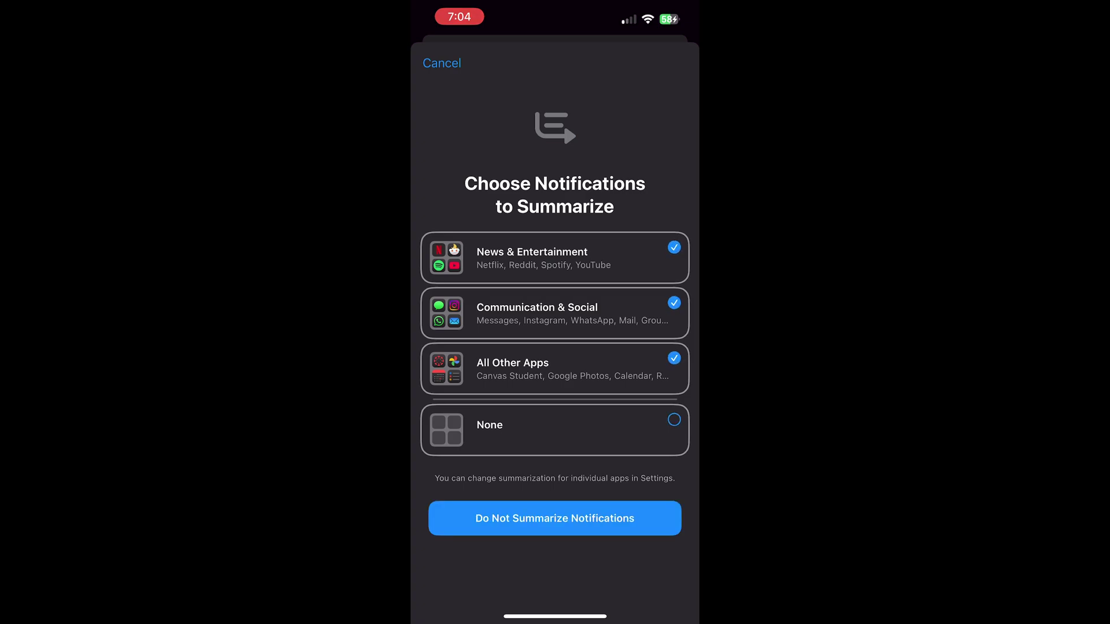
click(554, 368)
click(555, 312)
click(555, 258)
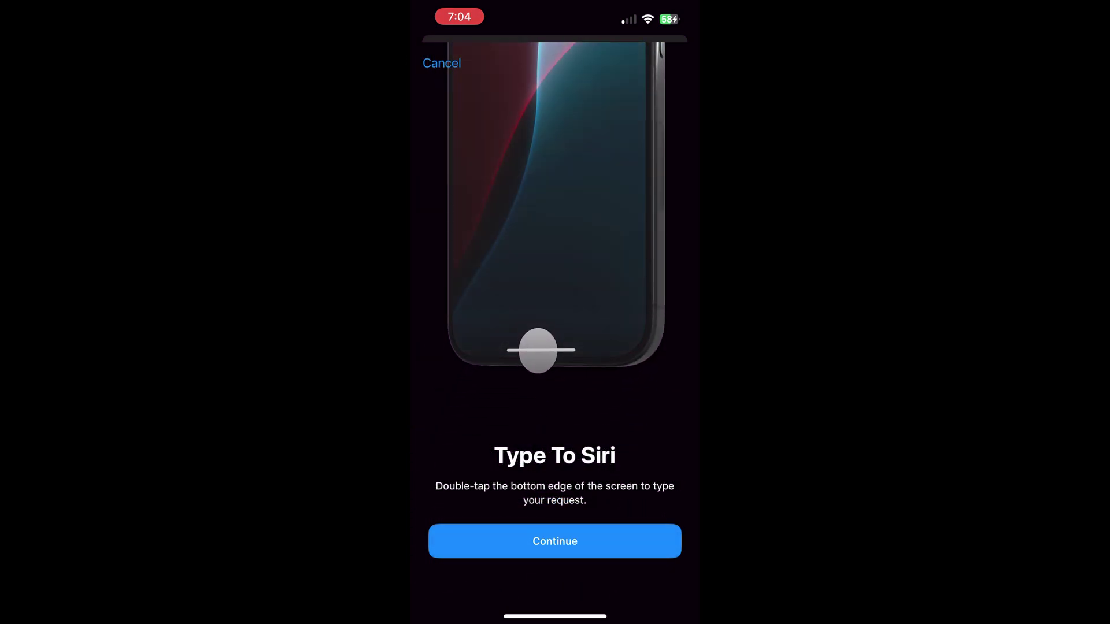
click(554, 541)
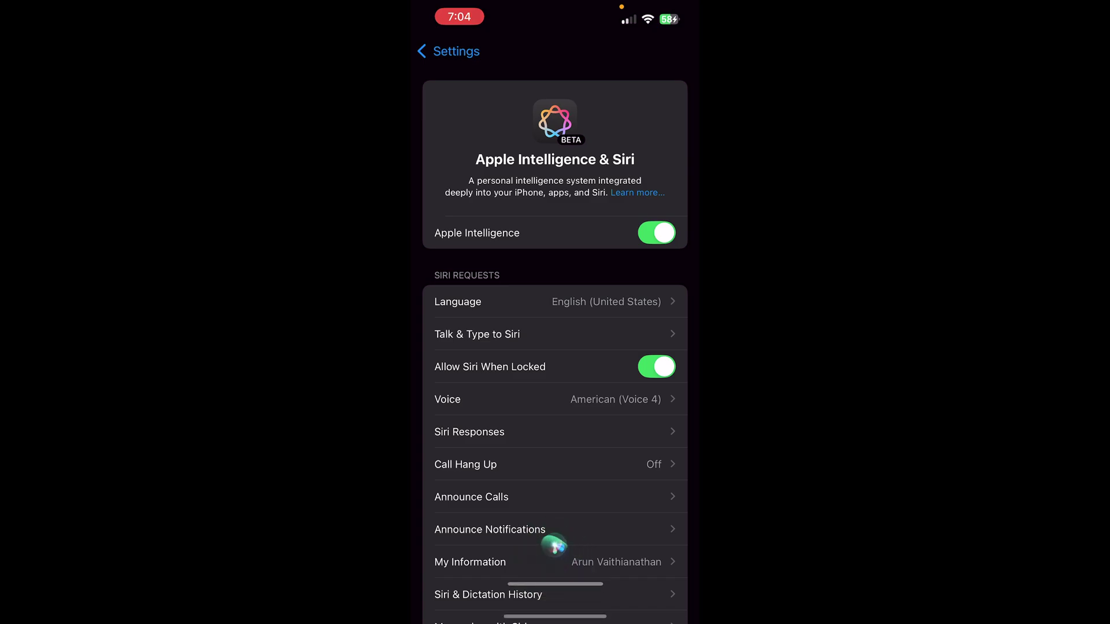
scroll(555, 405, down, 2)
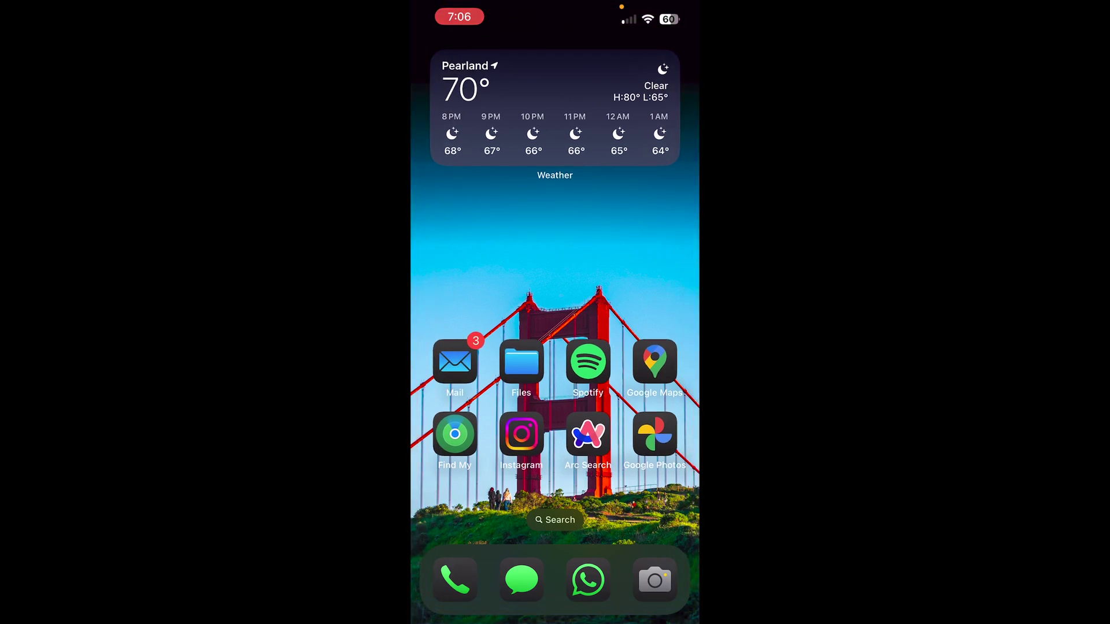
- Type 'Hello' to Siri, then ask 'What's the weather today?' to get the 80°/65° forecast
text(H)
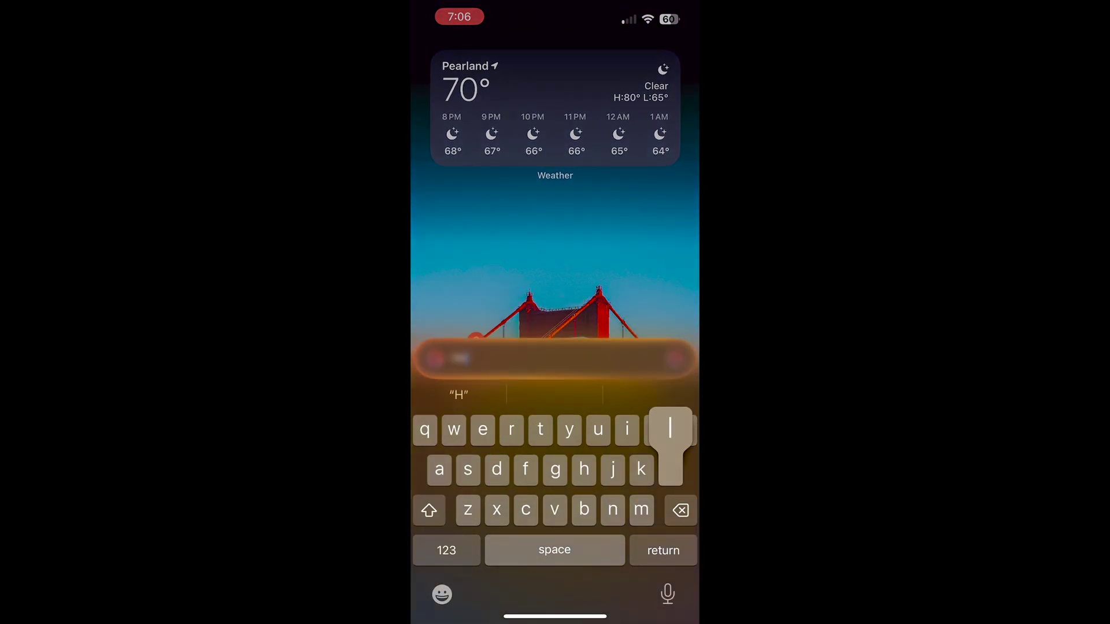
text(ello)
key(Return)
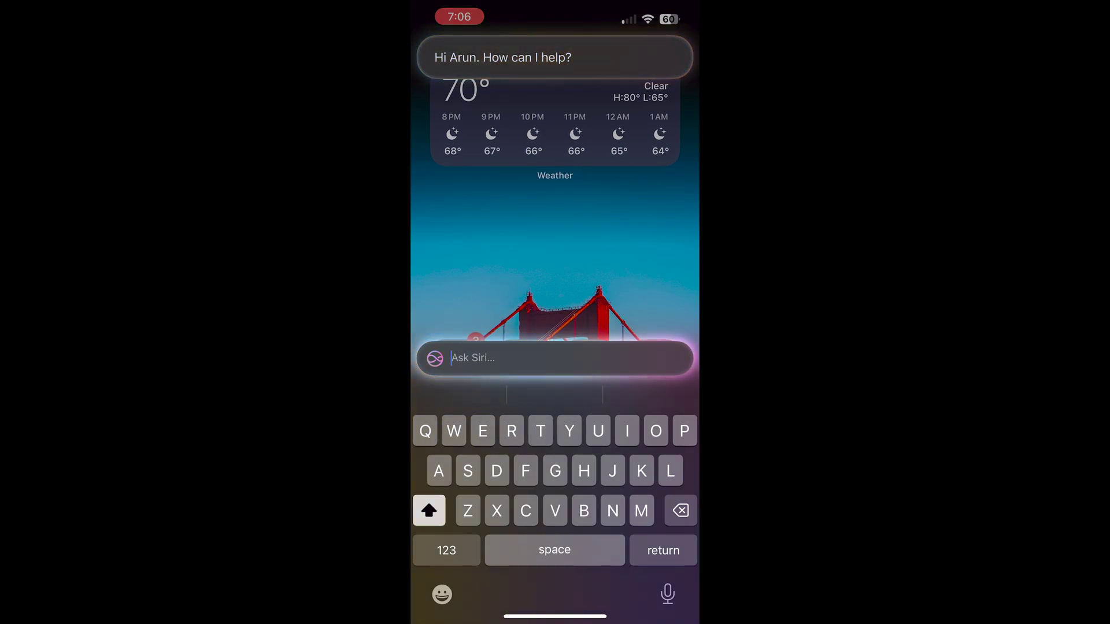
text(What's the)
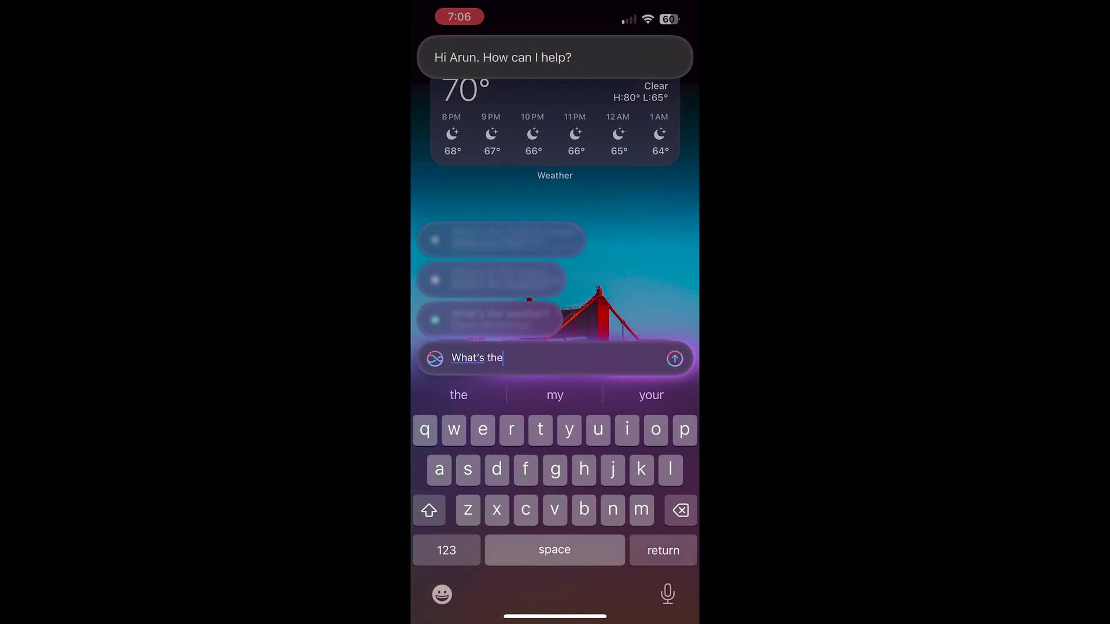
text( weather )
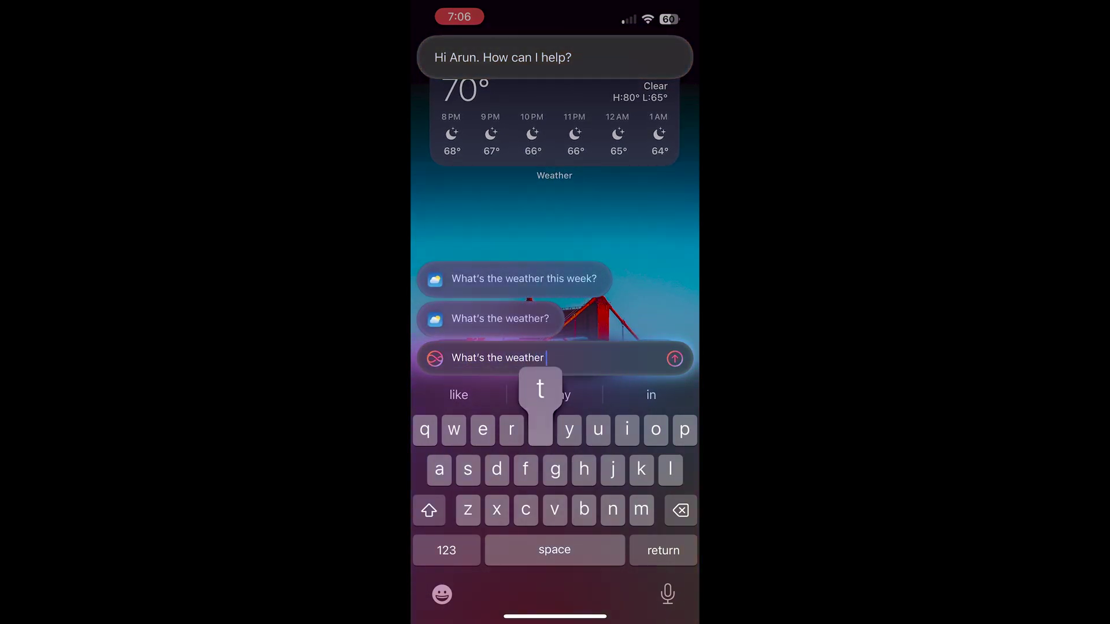
text(today?)
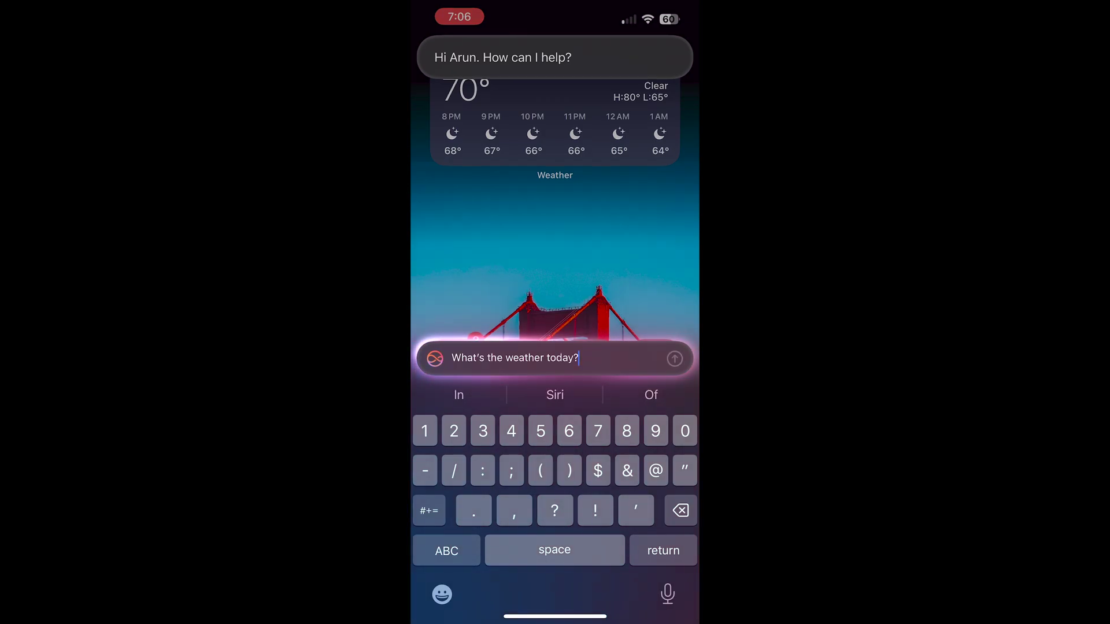
key(Return)
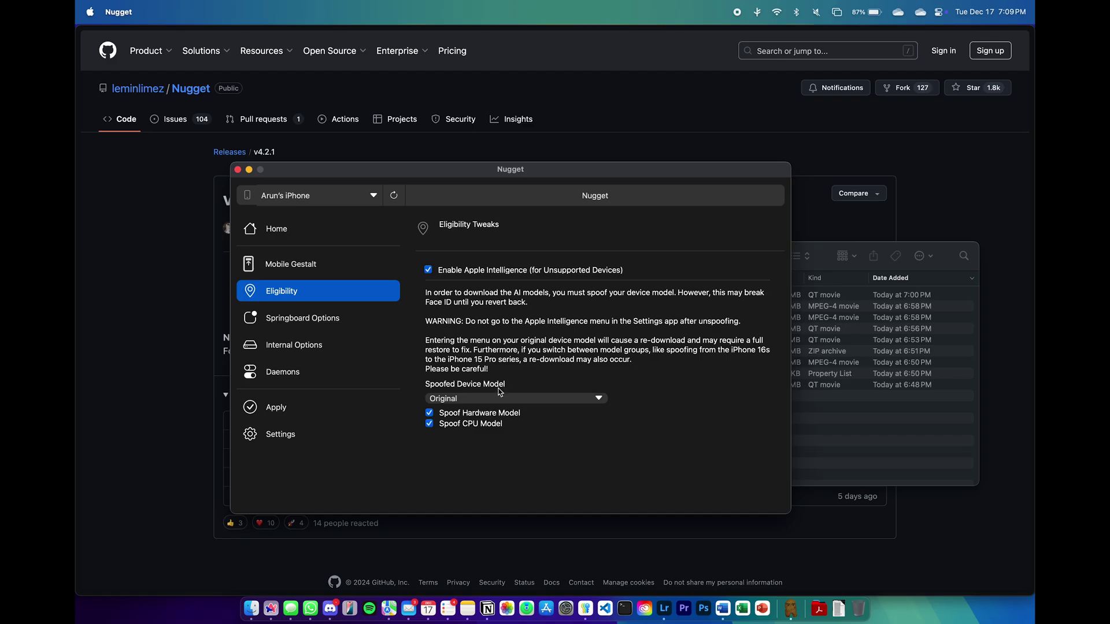
- Set the spoofed device model to Original, uncheck Spoof CPU Model, and apply the changes successfully
click(496, 399)
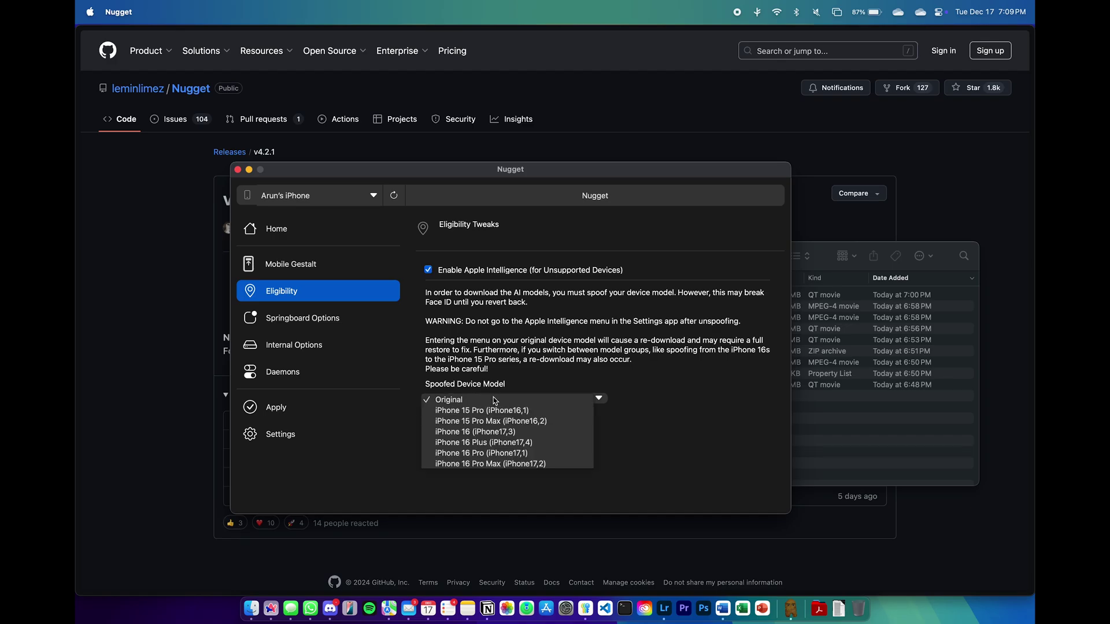
click(452, 400)
click(430, 424)
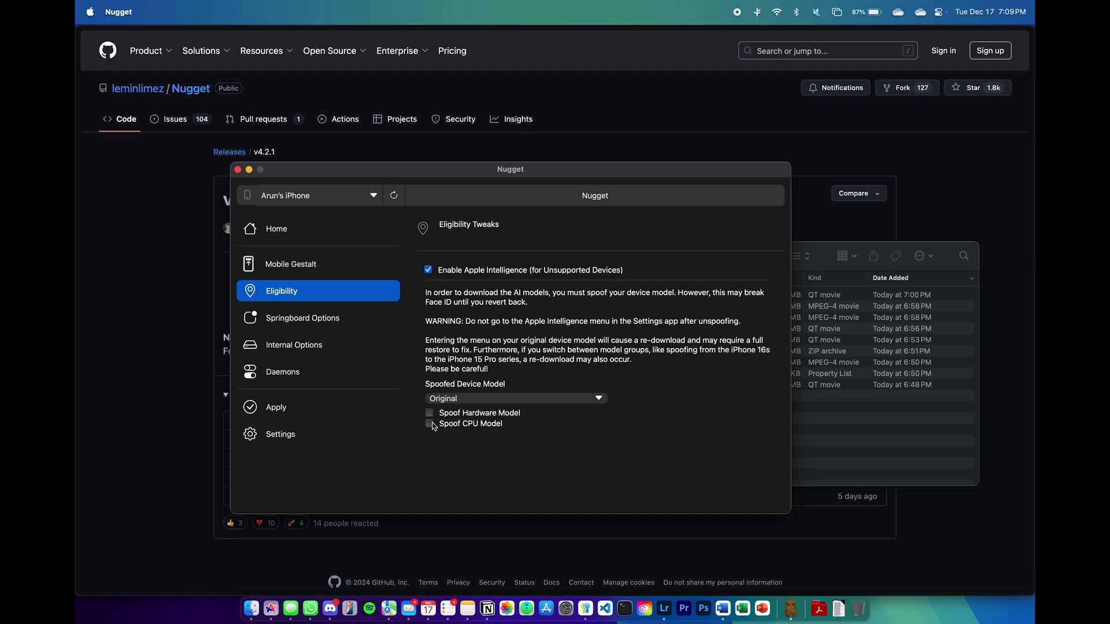
click(281, 411)
click(612, 391)
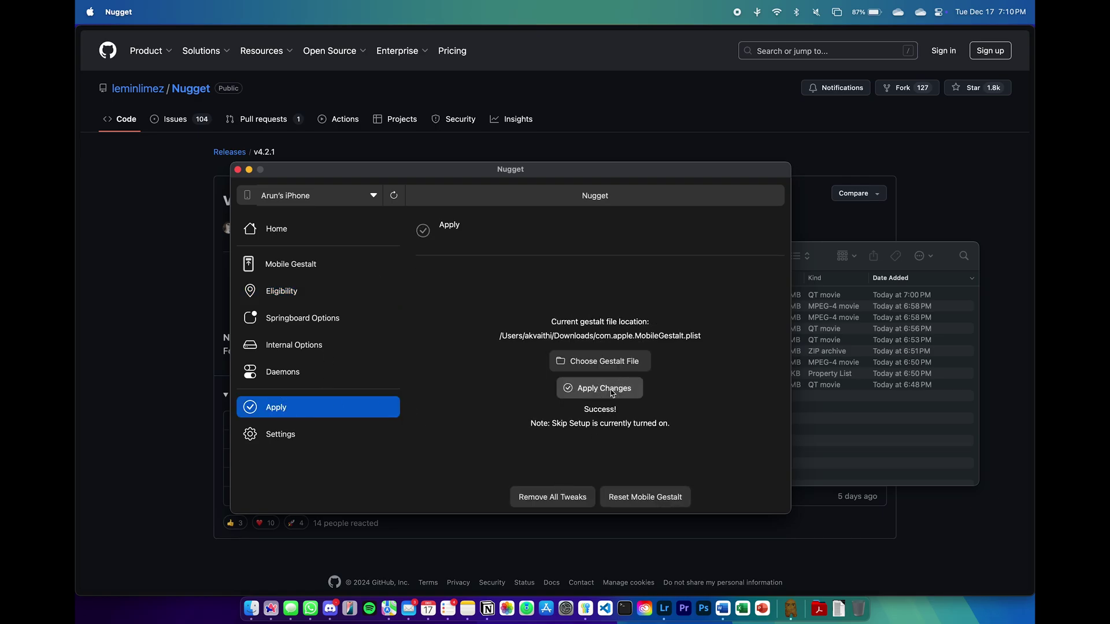